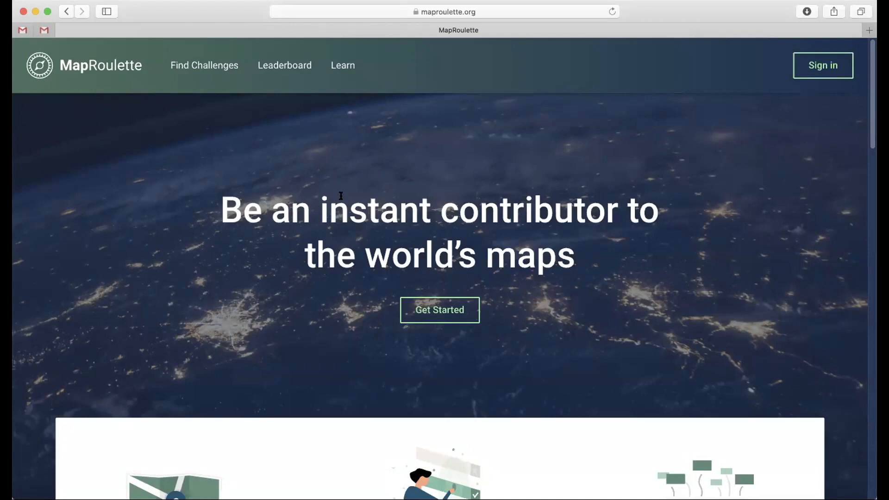
Step: Sign in to MapRoulette with the OpenStreetMap account, granting access to read user preferences and modify the map
click(820, 67)
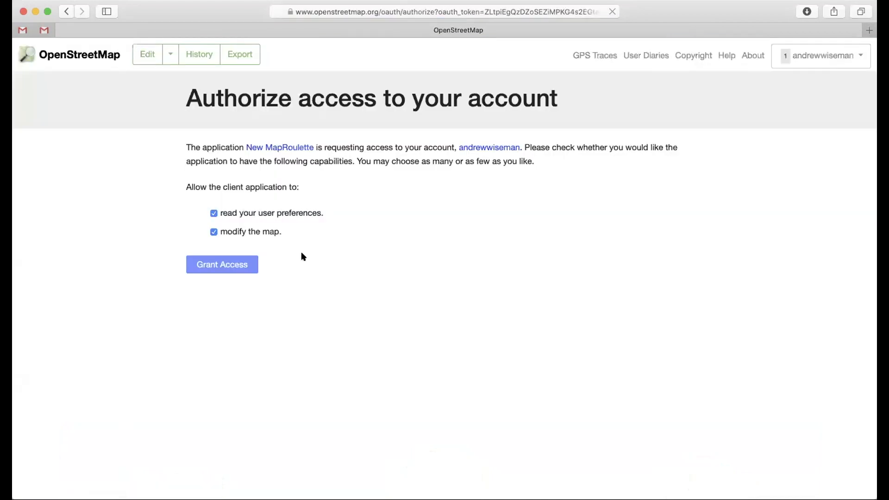
click(218, 264)
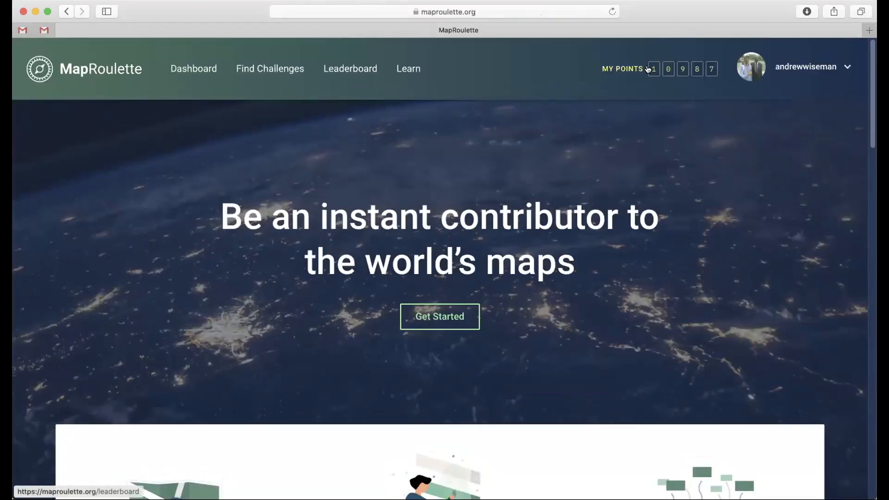
Step: Review the introduction on the MapRoulette home page and open the challenge browser
scroll(258, 208, down, 3)
scroll(280, 171, down, 5)
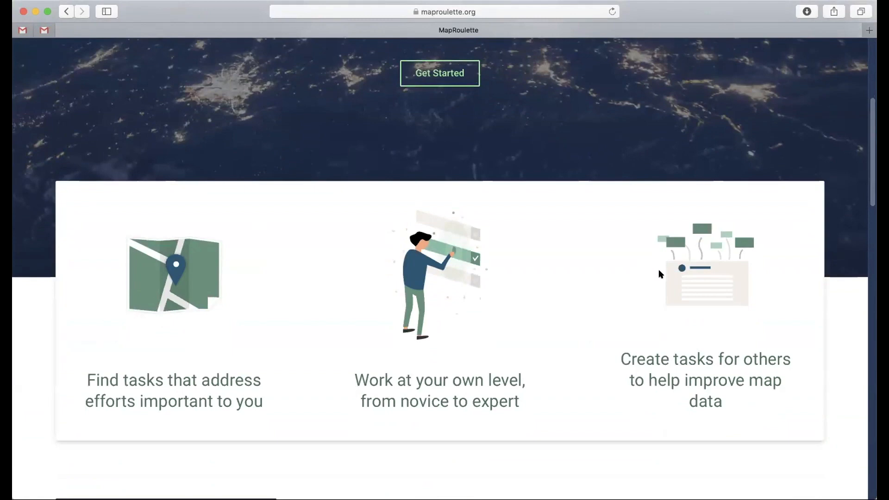
scroll(357, 220, down, 7)
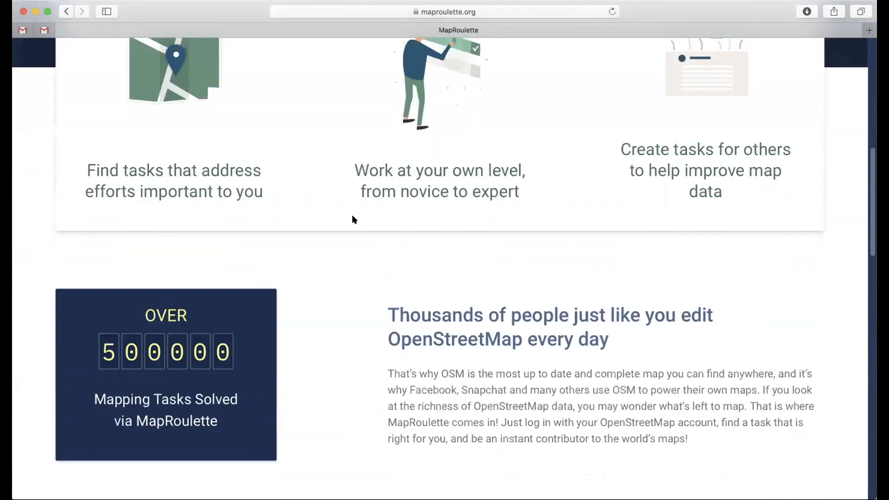
scroll(353, 220, down, 3)
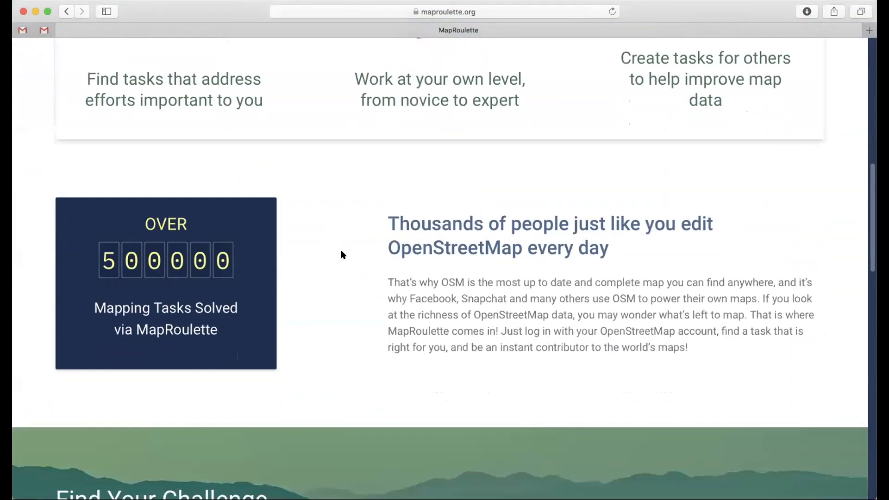
scroll(339, 250, down, 11)
scroll(339, 249, up, 19)
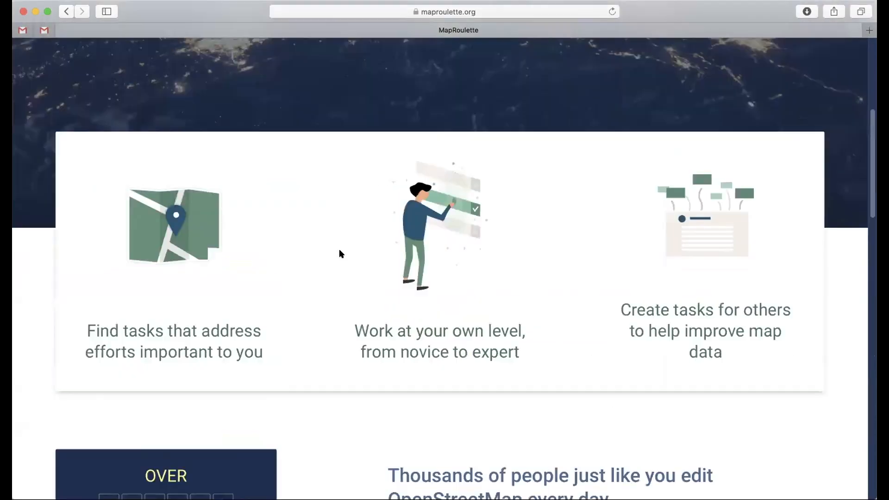
scroll(339, 253, up, 10)
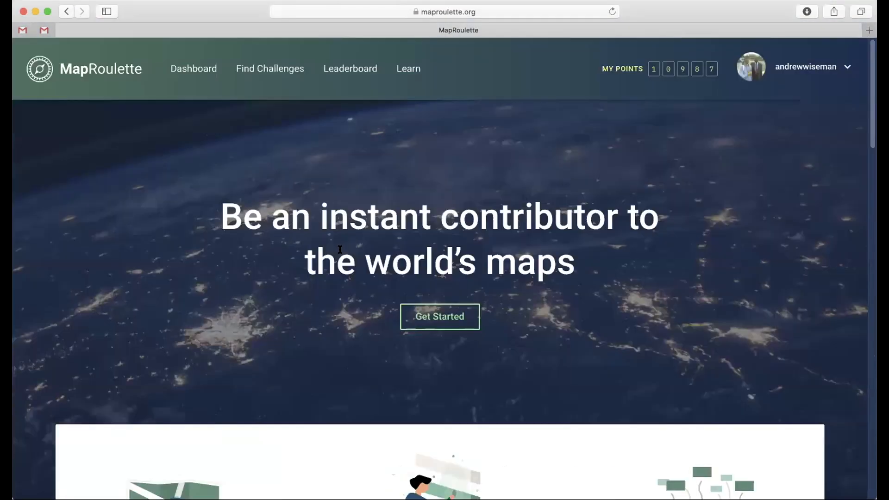
click(437, 319)
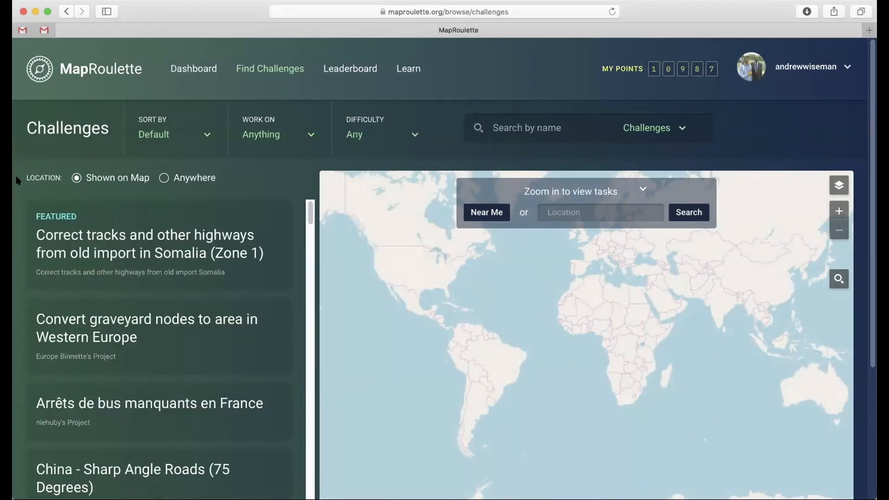
Step: Look through the list of available challenges and go back to its beginning
scroll(92, 246, down, 20)
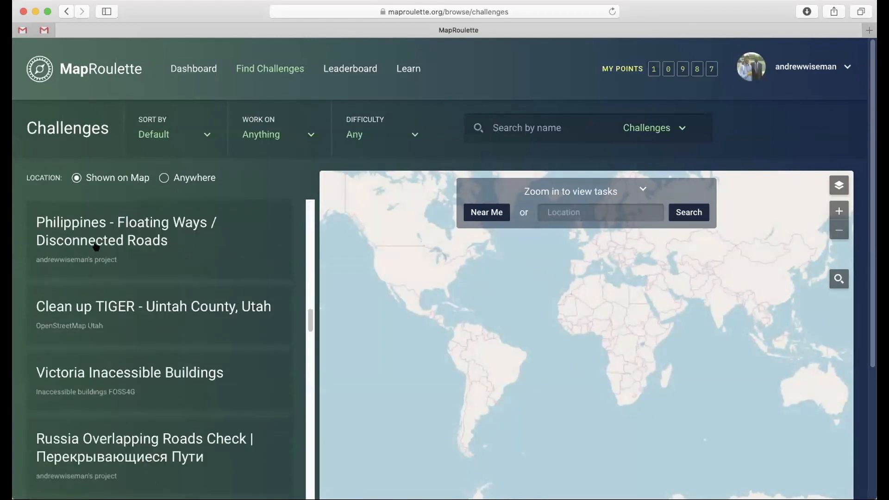
scroll(96, 247, up, 18)
scroll(96, 247, up, 2)
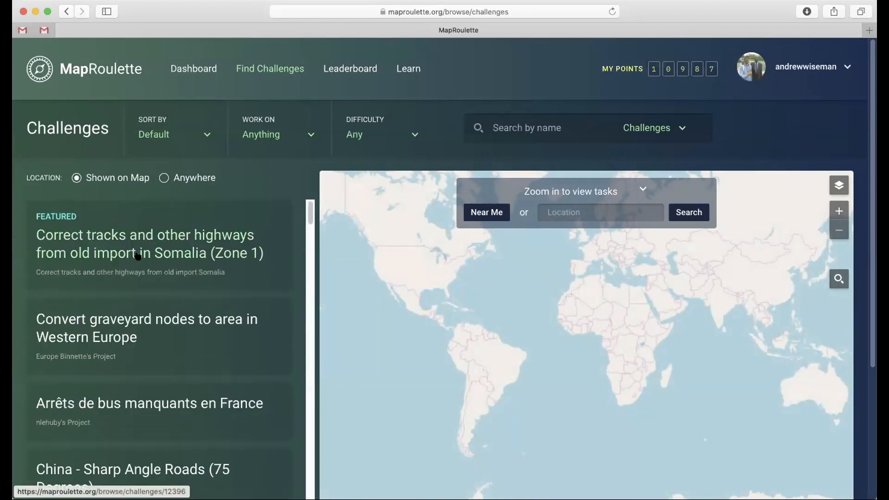
scroll(144, 310, down, 3)
scroll(147, 298, down, 1)
scroll(147, 298, down, 8)
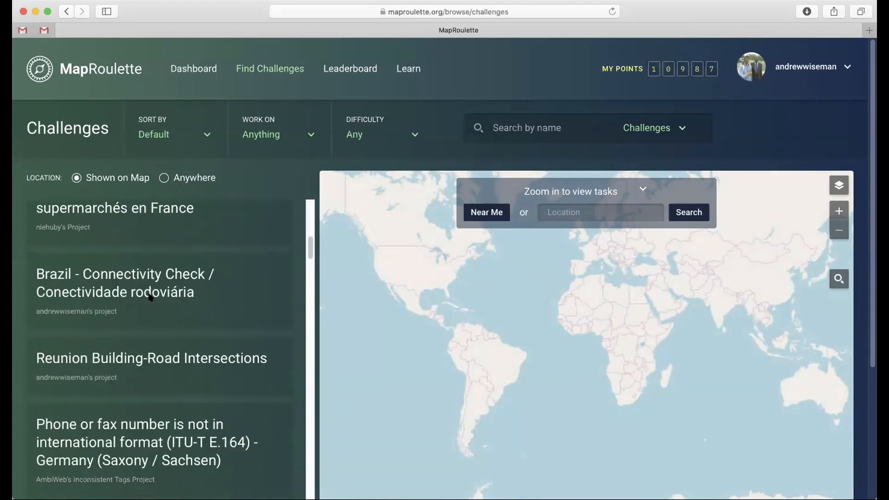
scroll(146, 298, up, 10)
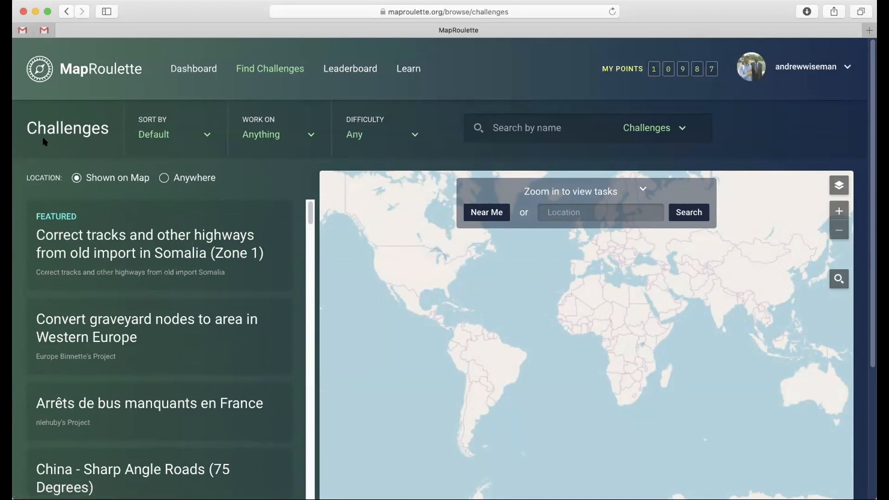
Step: Try the Newest and Popular sort orders on the challenge list and return it to Default
click(155, 134)
click(151, 209)
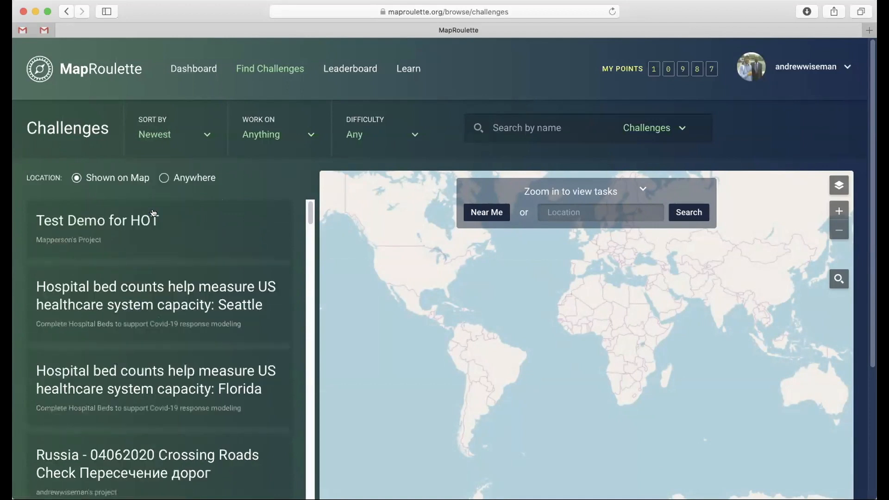
click(149, 137)
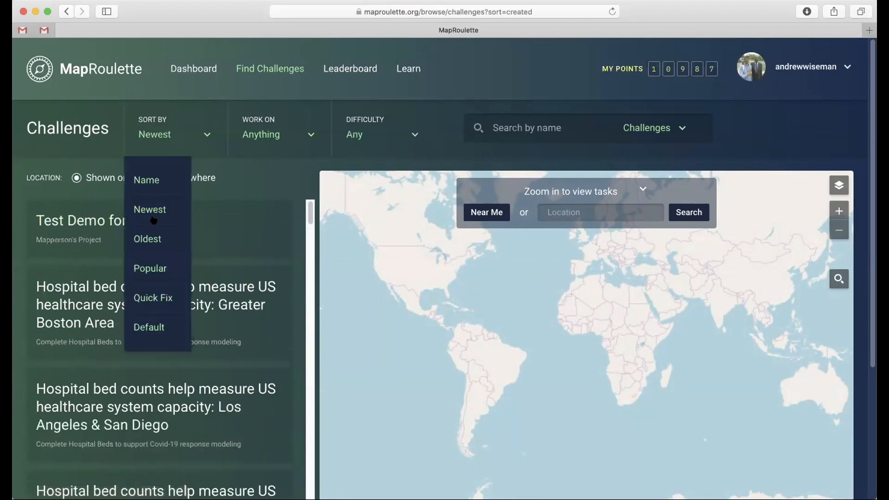
click(148, 269)
scroll(156, 338, down, 5)
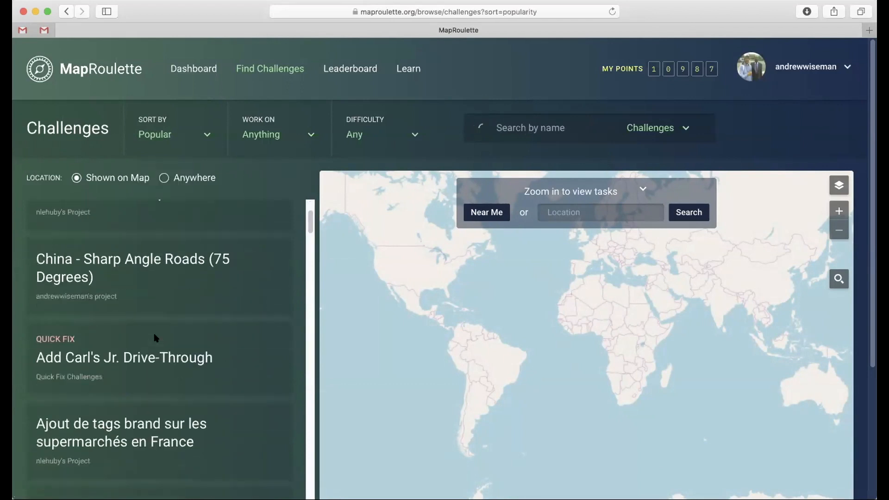
scroll(156, 338, down, 5)
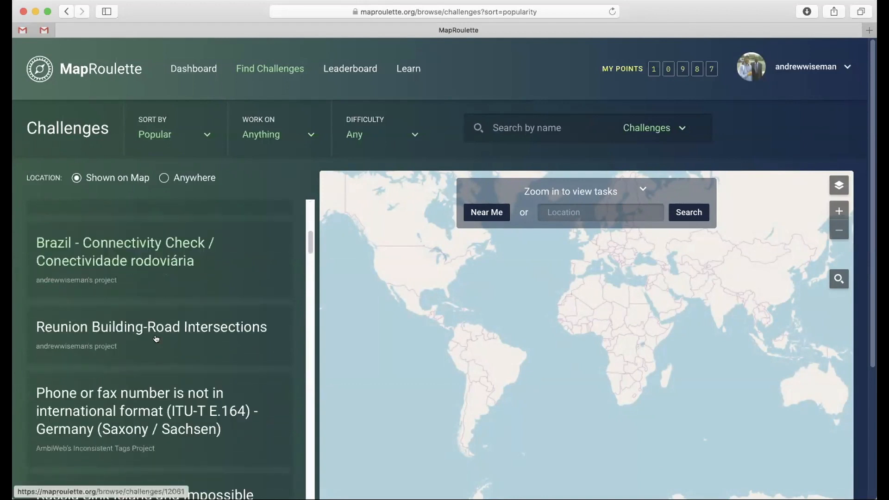
click(146, 133)
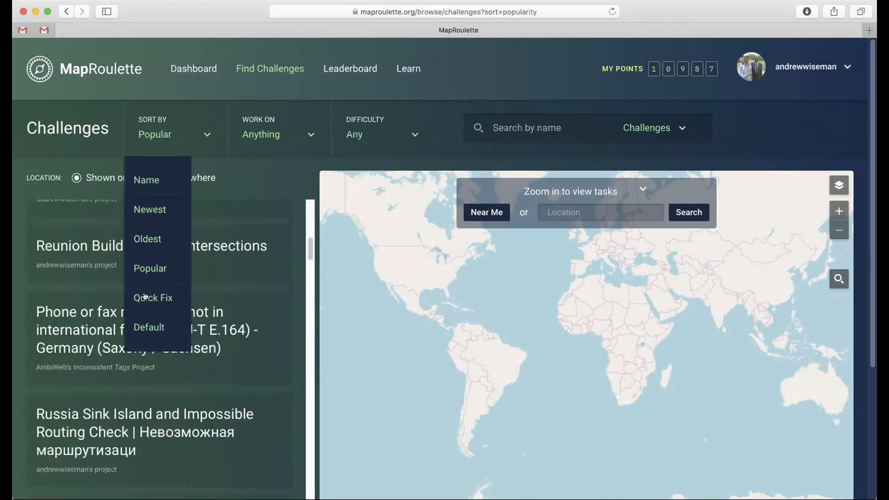
click(148, 327)
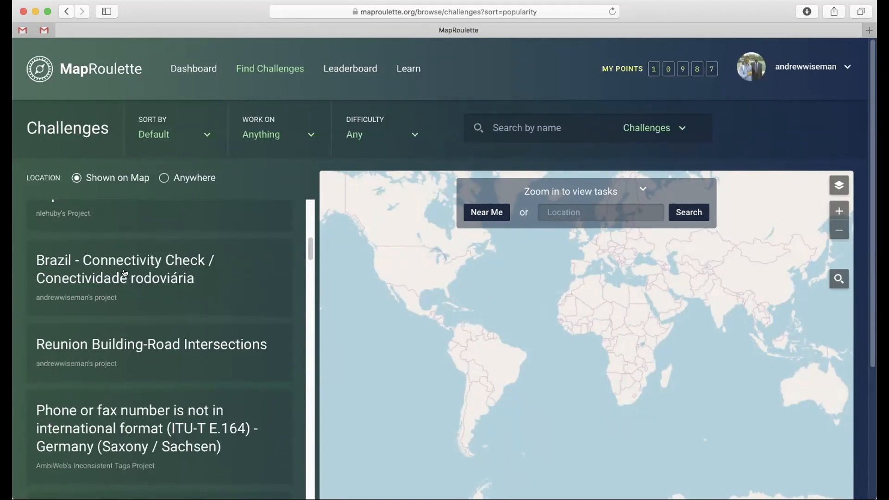
Step: Filter the challenges to work on Roads / Pedestrian / Cycleways
click(261, 135)
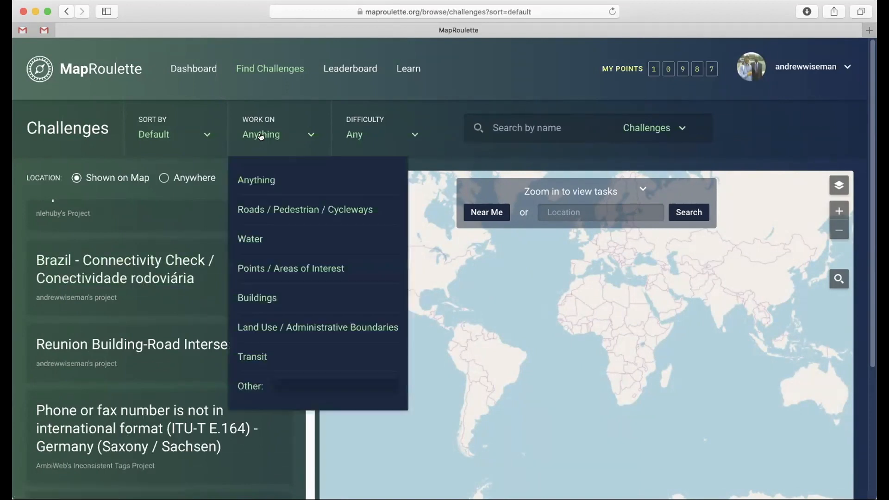
click(253, 145)
click(267, 137)
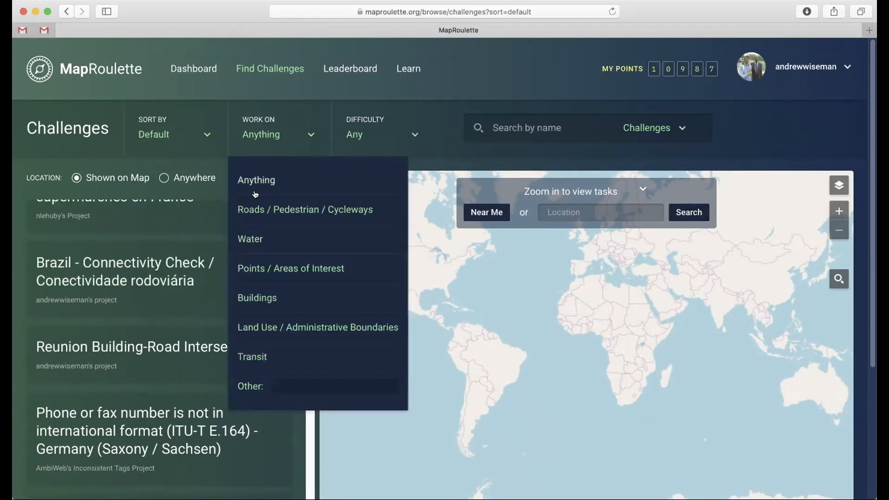
click(260, 211)
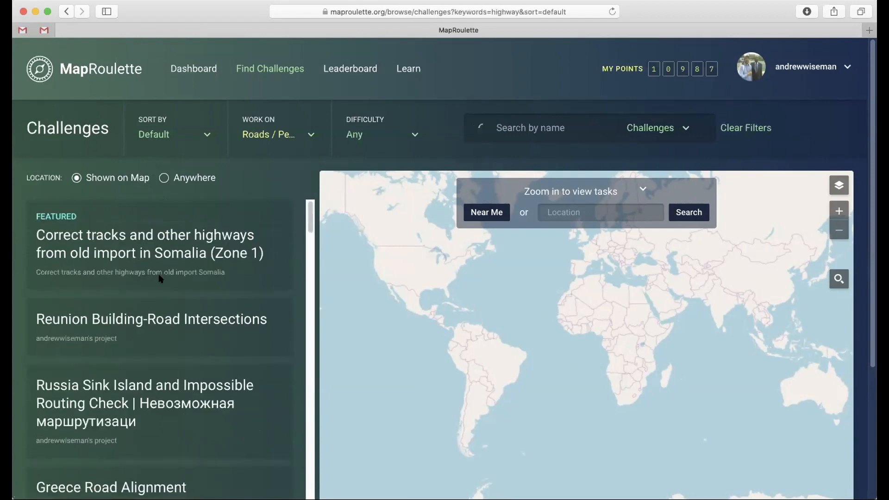
Step: Change the challenge category filter to Buildings and look through the matching challenges
click(255, 139)
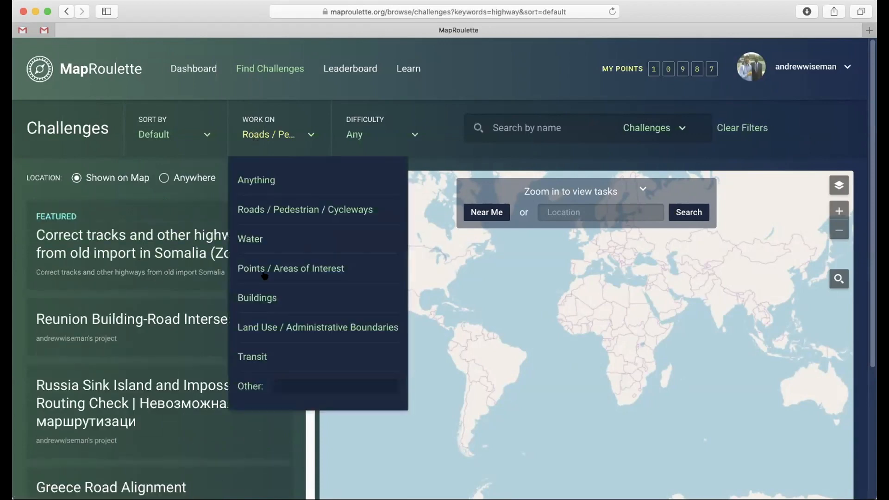
click(260, 298)
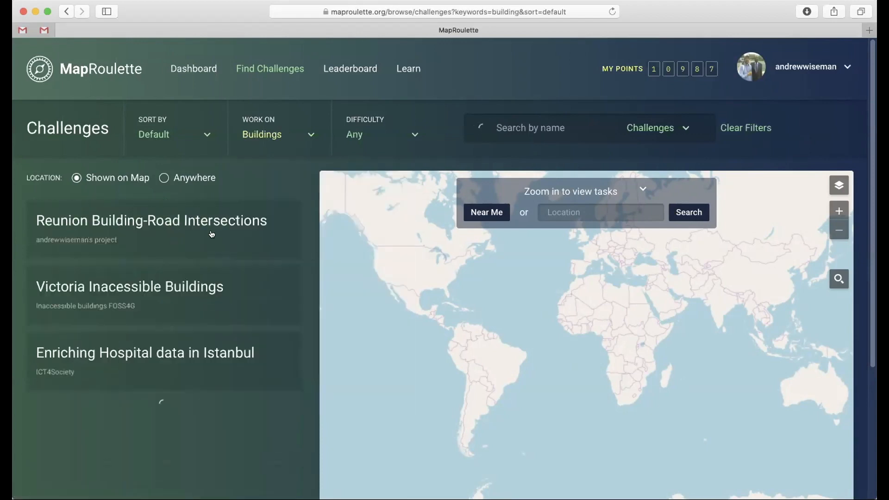
scroll(180, 265, down, 12)
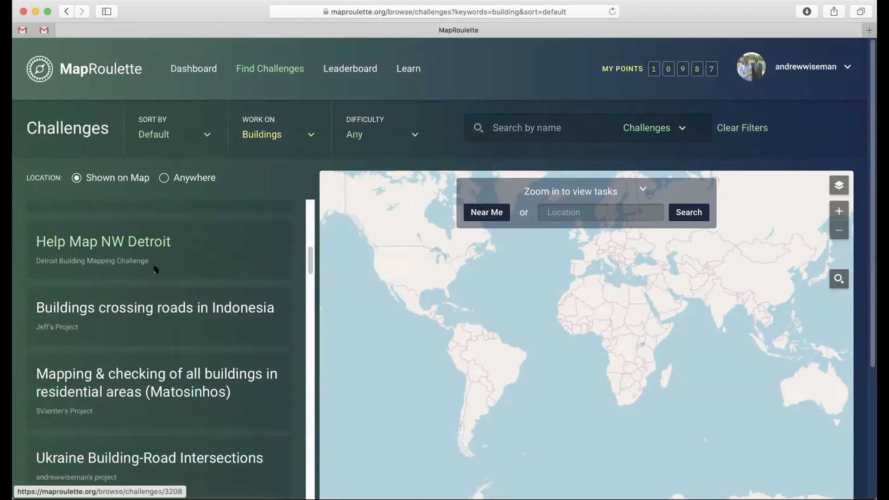
scroll(154, 270, down, 7)
scroll(153, 269, up, 10)
scroll(155, 264, up, 10)
Step: View the challenges in the Transit category and reset the category filter to Anything
click(259, 134)
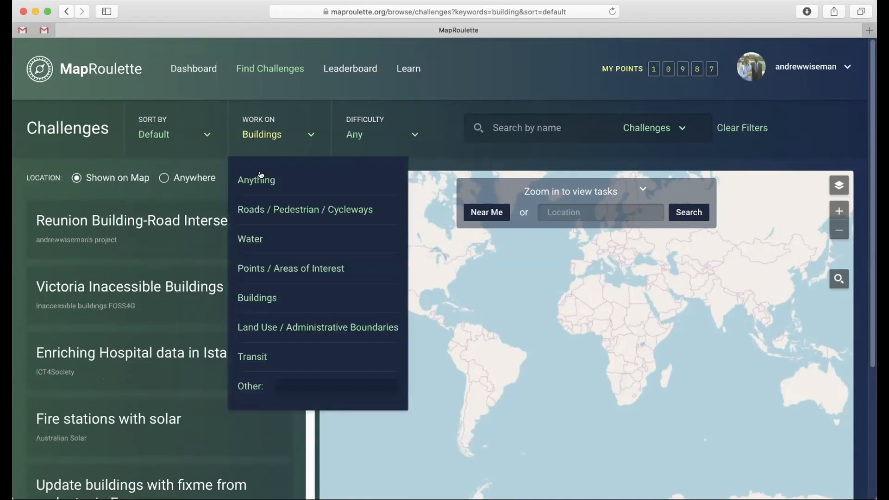
click(256, 356)
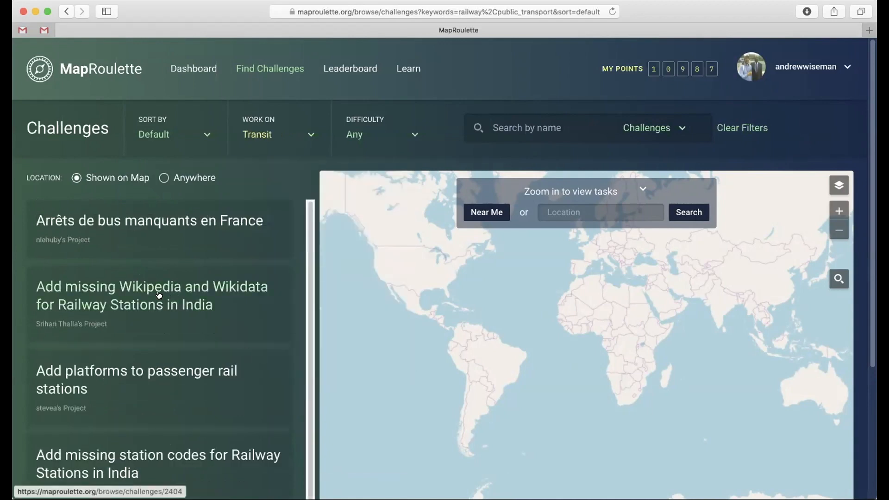
scroll(138, 280, down, 3)
scroll(146, 264, up, 4)
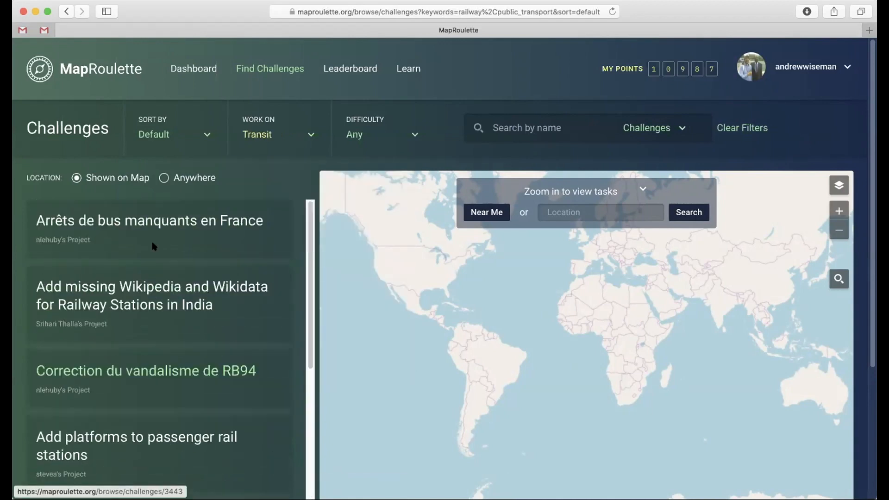
click(253, 134)
click(265, 181)
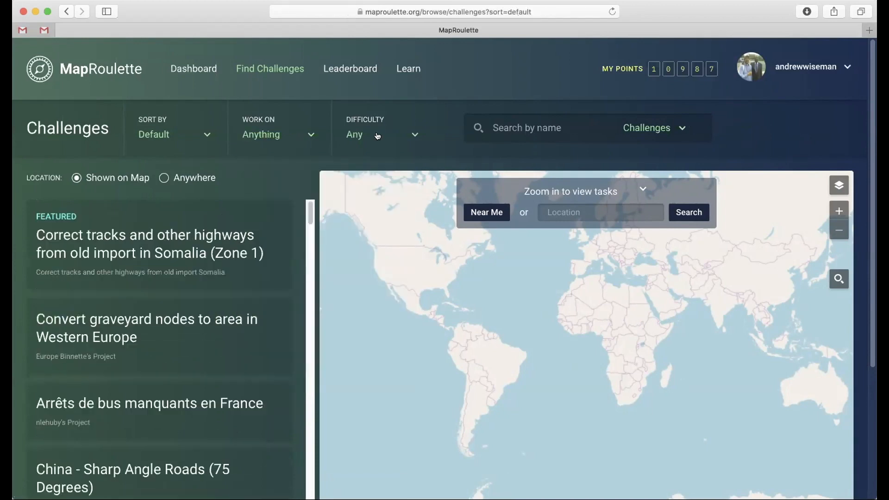
Step: Try the Easy and Expert difficulty filters on the challenges and reset the difficulty to Any
click(371, 136)
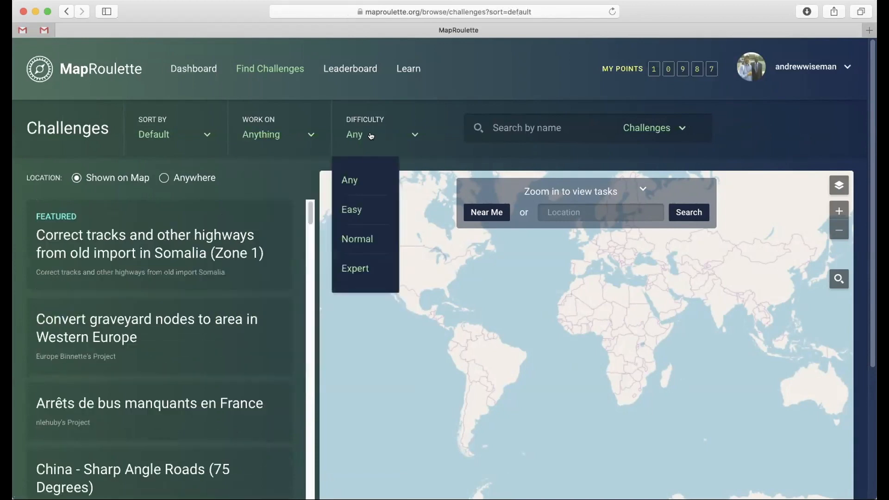
click(356, 206)
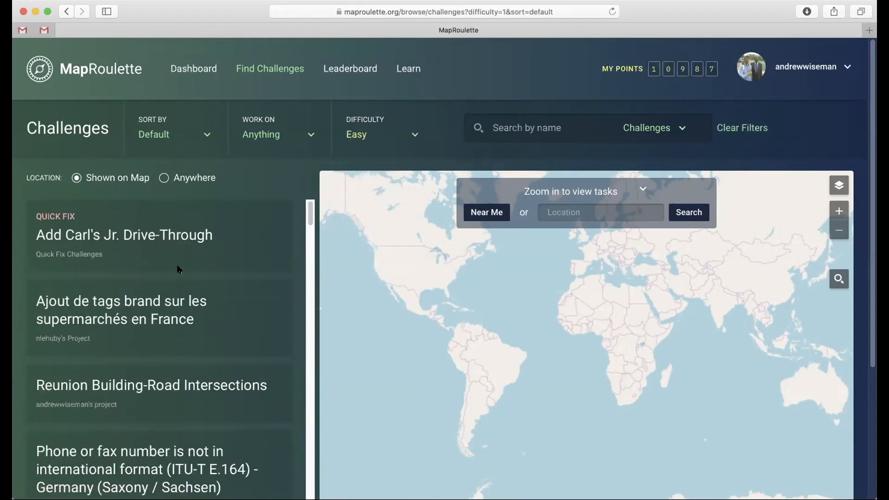
click(358, 136)
click(357, 270)
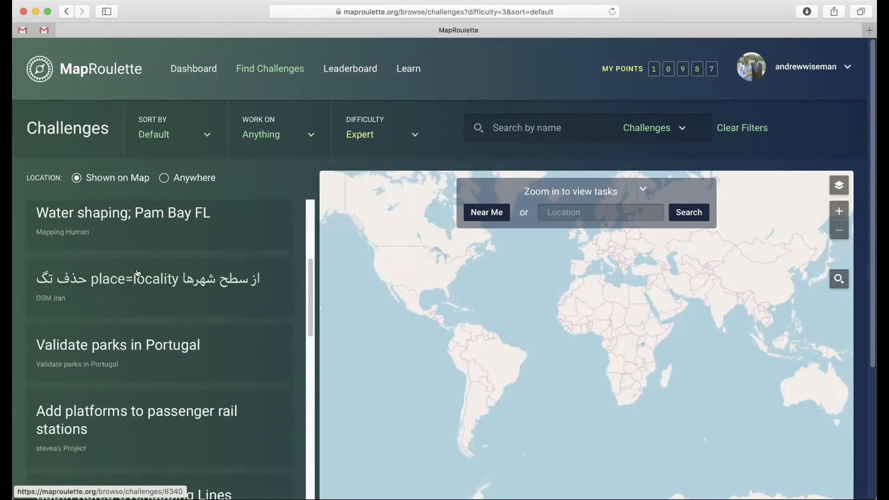
click(366, 131)
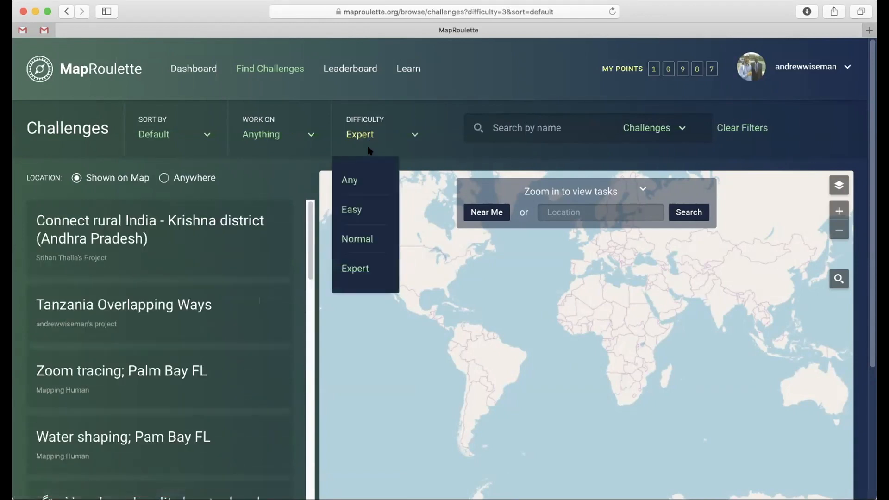
click(354, 180)
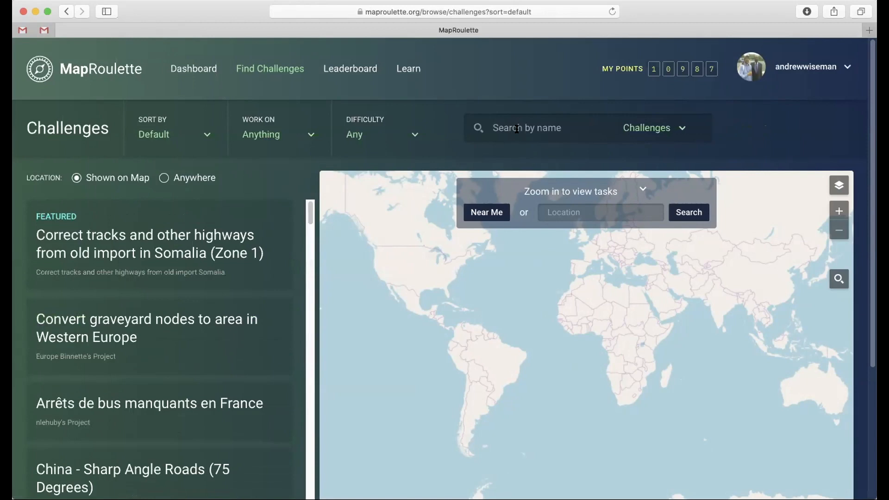
Step: Search the challenges by name for "china sharp ang"
text(china)
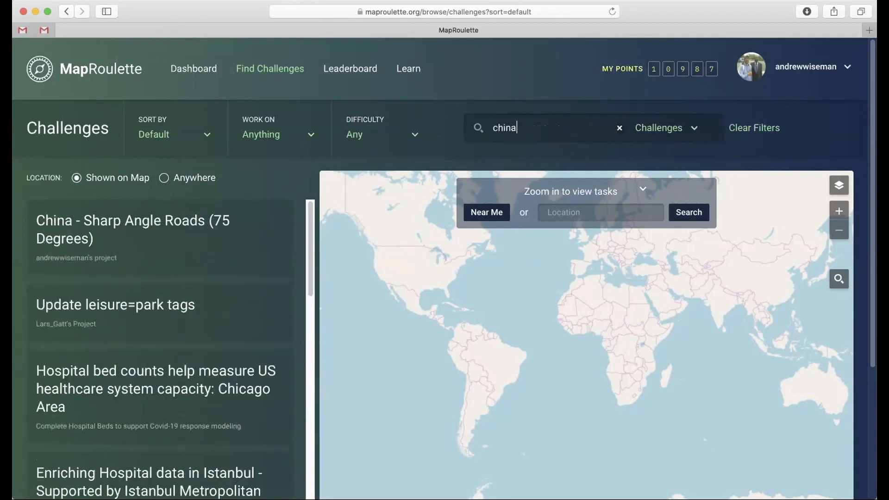
text( sharp ang)
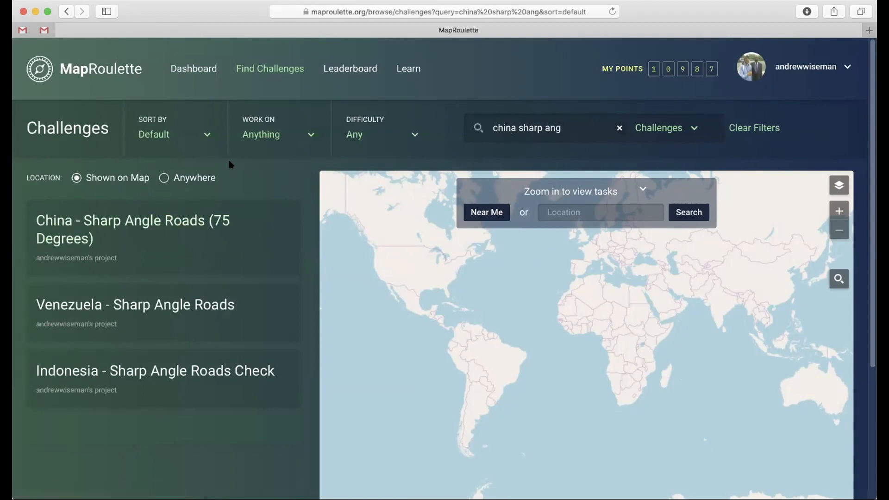
Step: Open the China - Sharp Angle Roads (75 Degrees) challenge and read through its description, task map and completion statistics
click(155, 222)
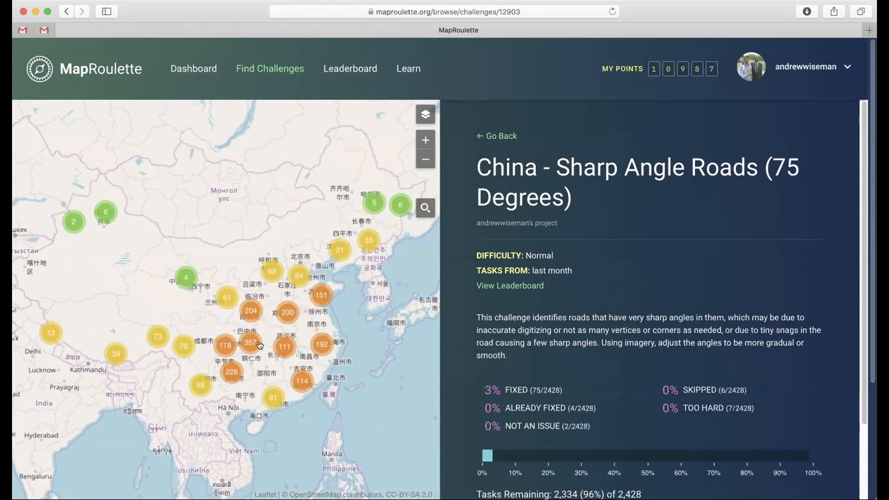
scroll(467, 302, down, 2)
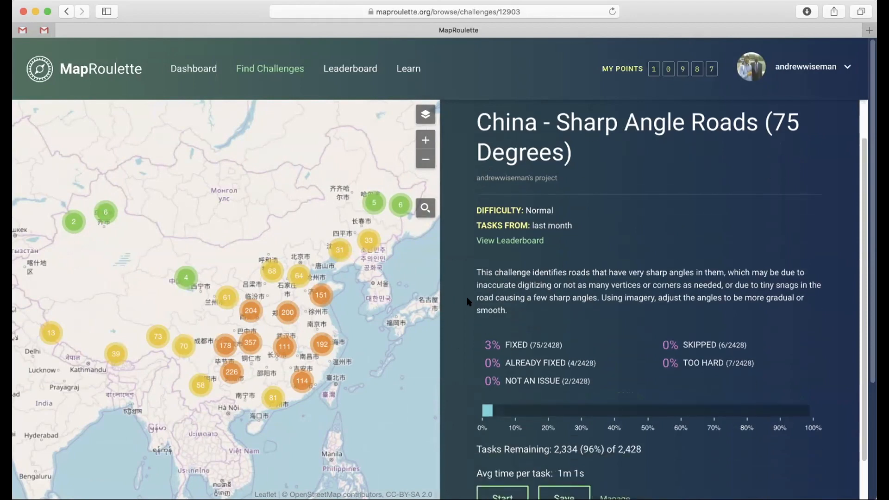
scroll(468, 302, down, 2)
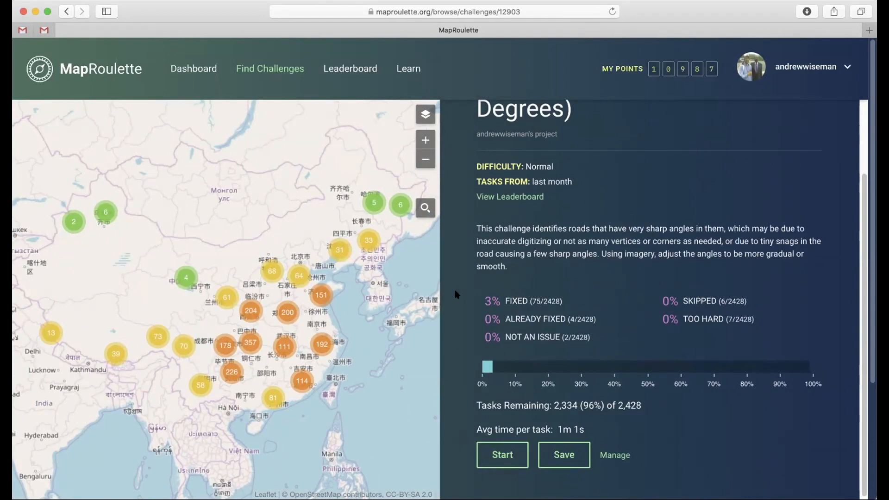
scroll(461, 293, down, 1)
scroll(461, 293, down, 1)
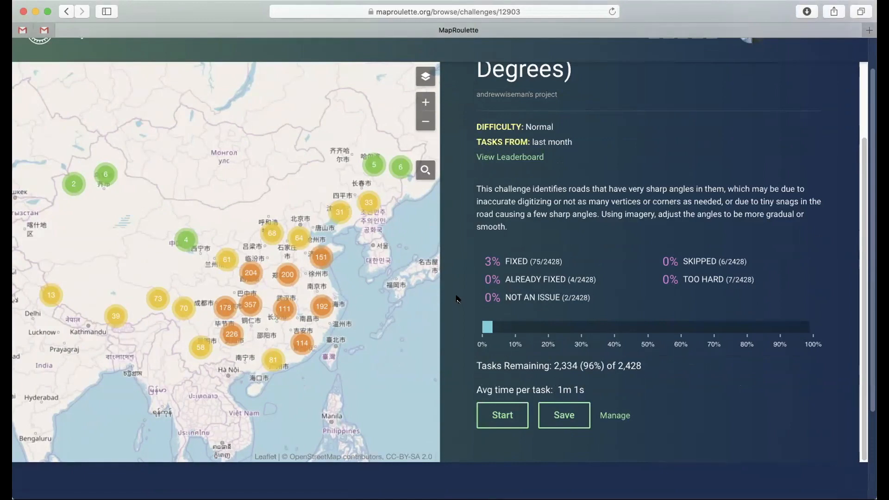
scroll(456, 298, up, 3)
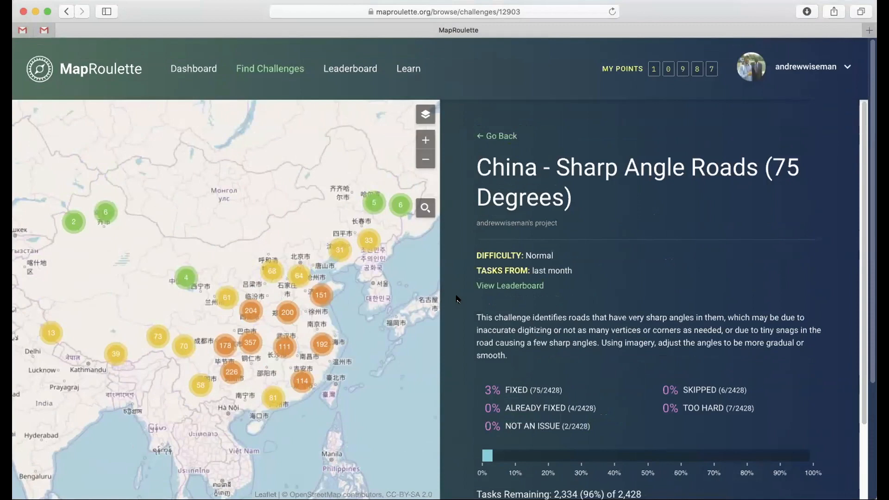
scroll(456, 299, down, 5)
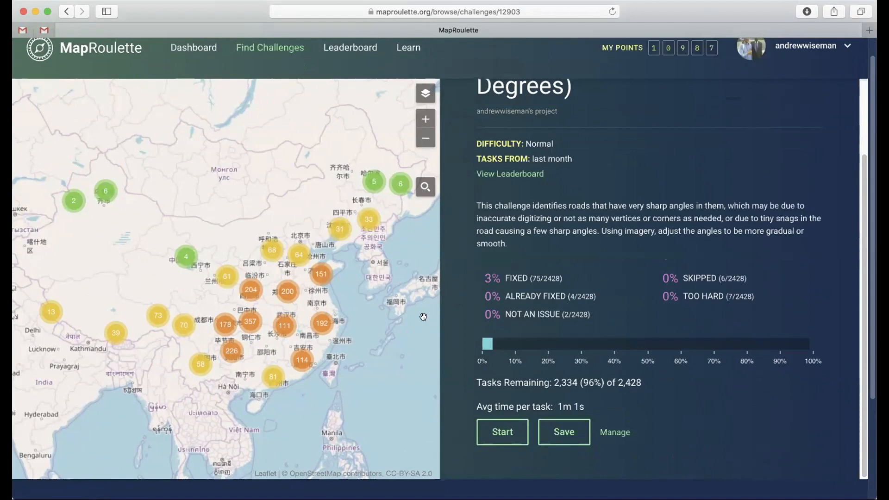
Step: Open the individual task marked northeast of 张掖市 on the challenge map
scroll(180, 266, up, 3)
click(177, 254)
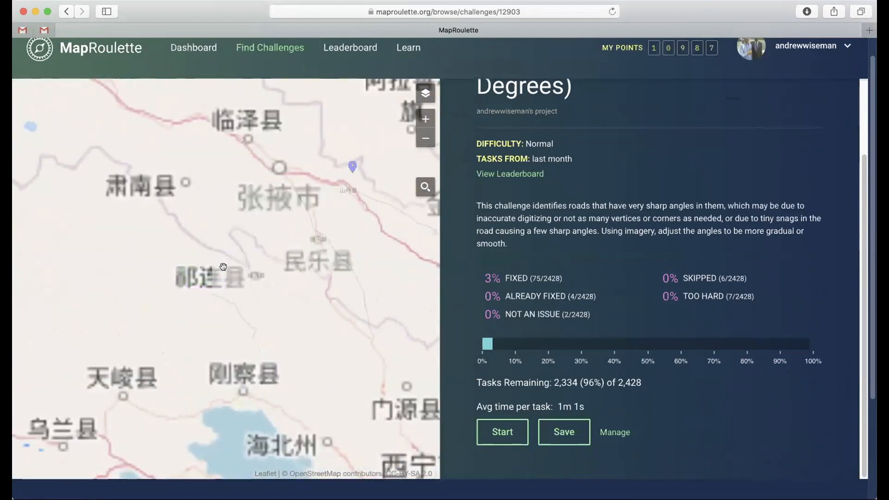
click(350, 166)
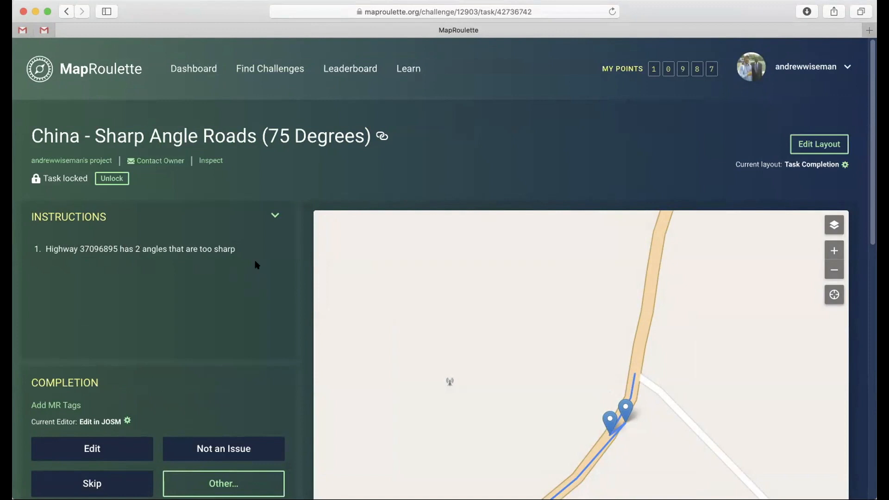
Step: Set the task's editor to Edit in iD (web editor) and open highway 37096895 for editing
scroll(291, 277, down, 3)
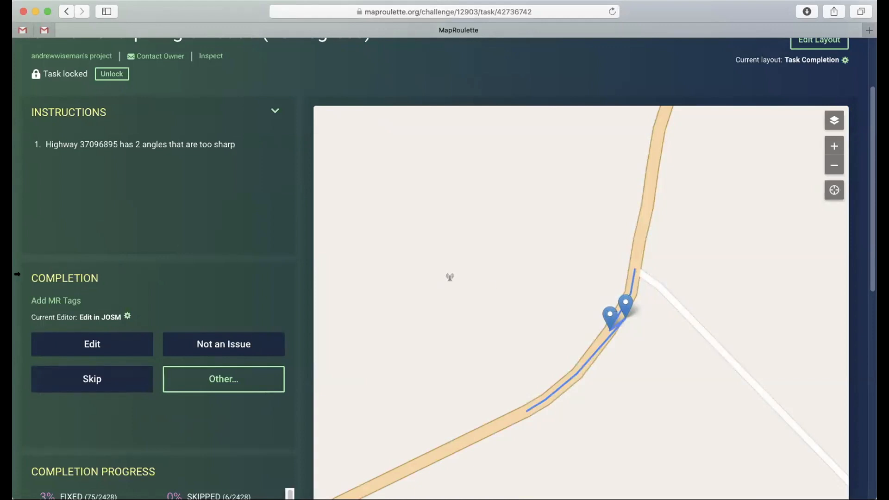
click(108, 317)
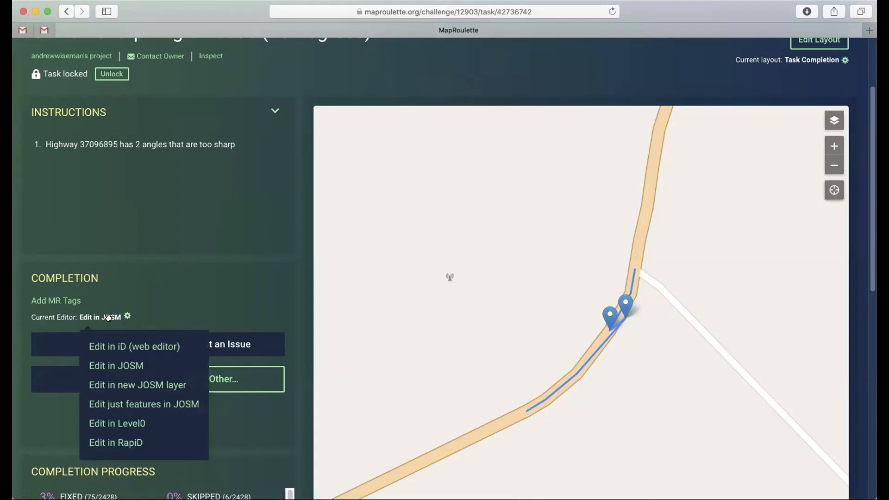
click(109, 346)
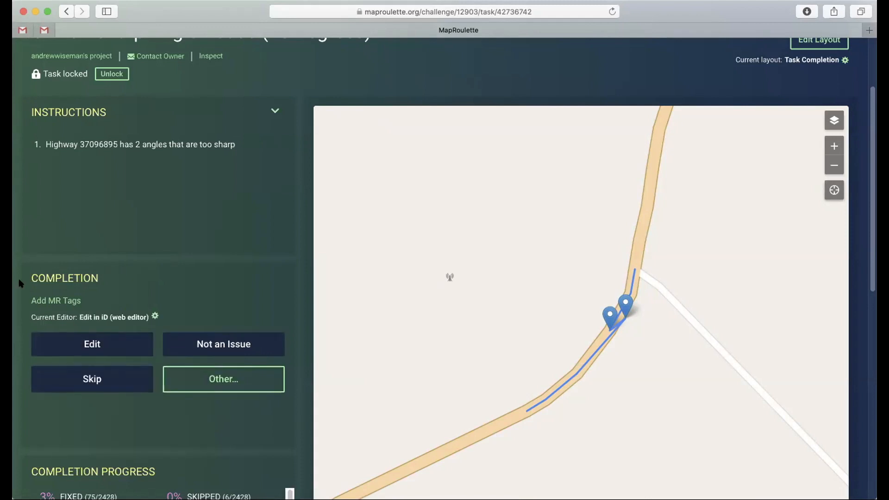
click(91, 346)
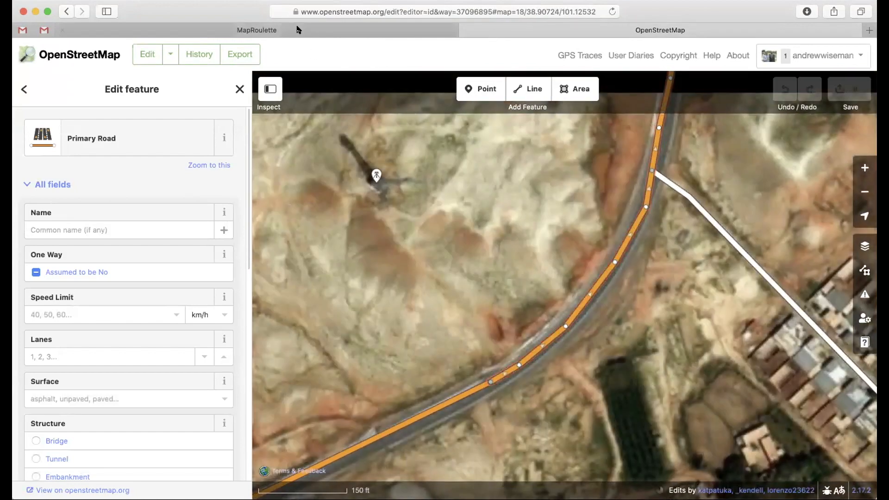
Step: Compare the two flagged angles on the task map with the road's current shape over the imagery in iD
click(299, 30)
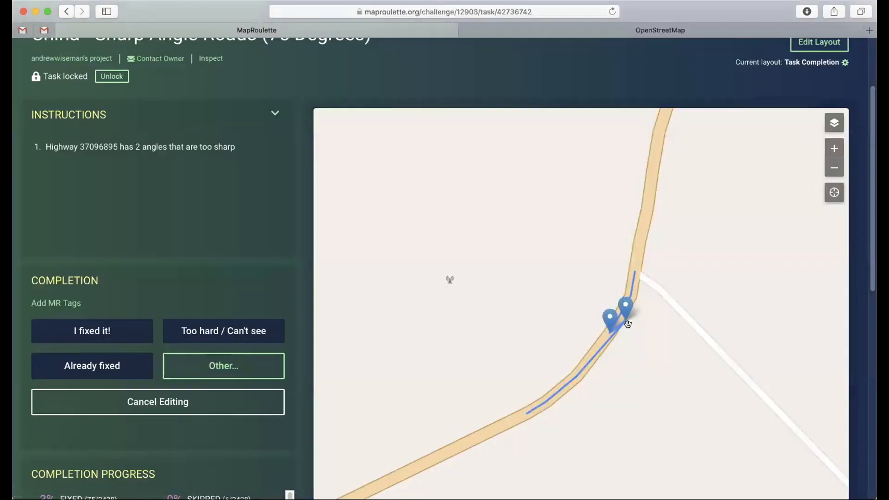
click(530, 34)
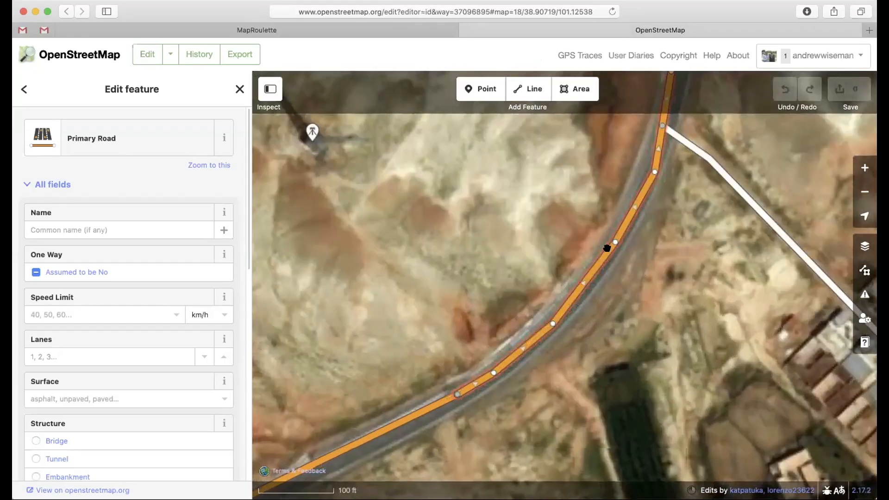
drag(607, 248, 573, 246)
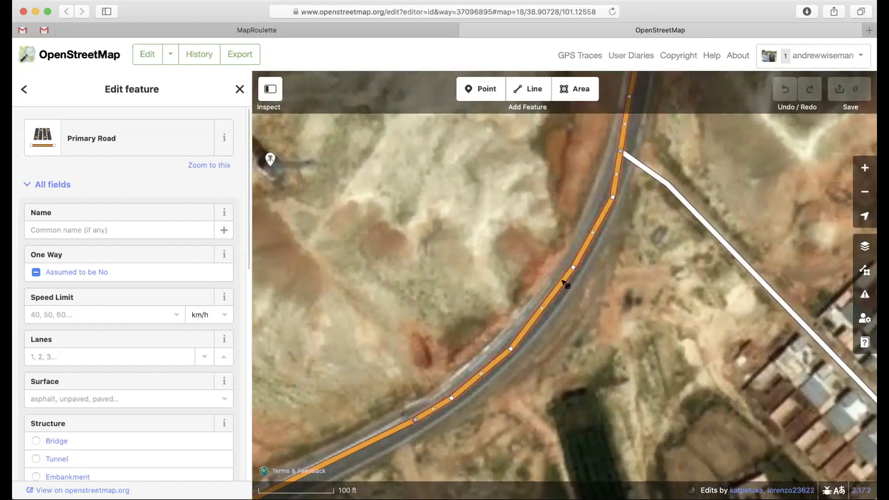
click(586, 286)
scroll(587, 286, up, 2)
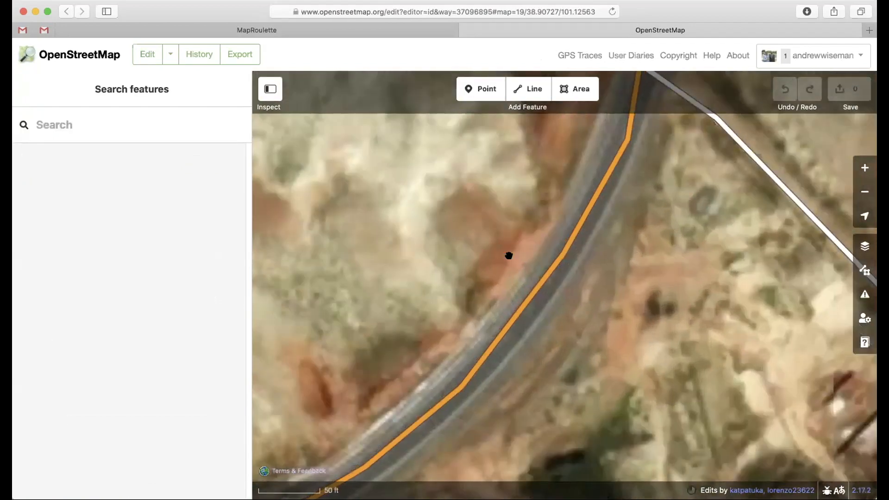
scroll(559, 266, down, 5)
Step: Return to the MapRoulette task, mark it as Already fixed and submit it
click(374, 30)
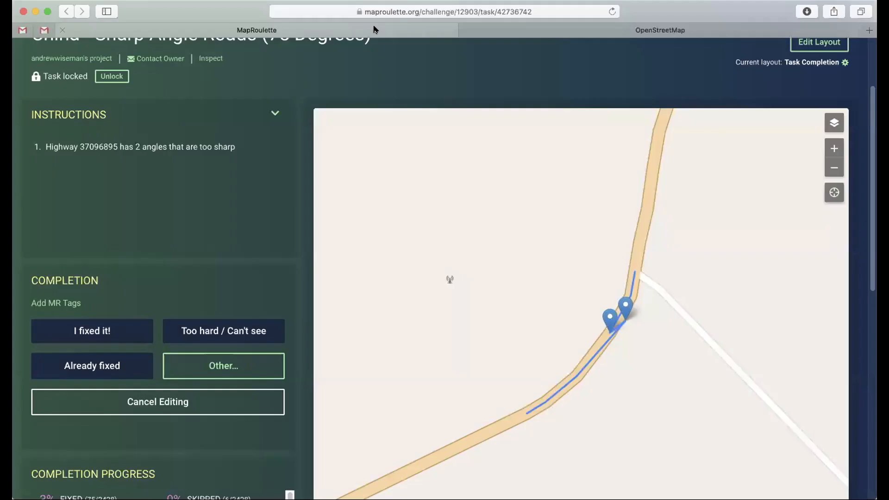
click(87, 366)
click(461, 319)
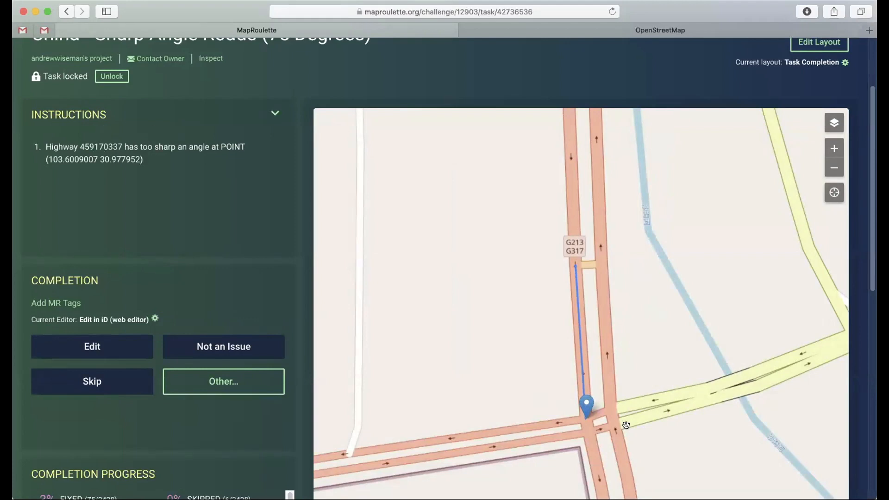
Step: Inspect the flagged junction on the task map and open highway 459170337 in the iD editor
scroll(609, 431, up, 2)
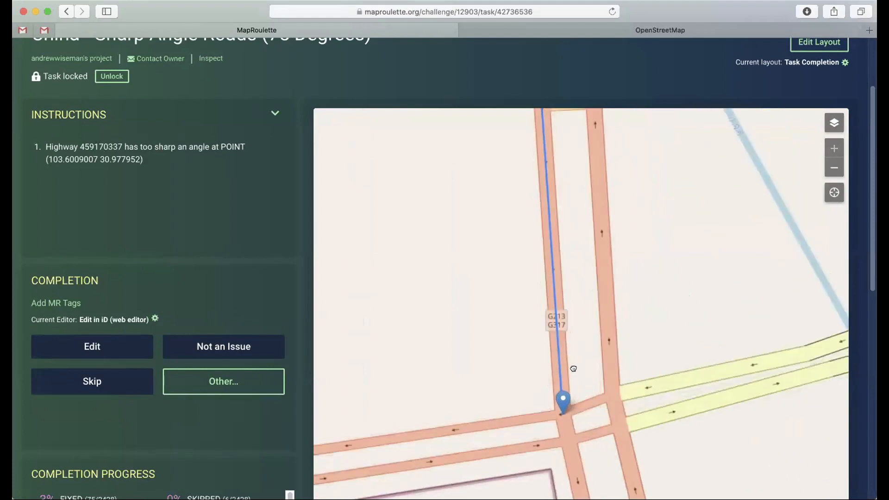
drag(583, 394, 542, 345)
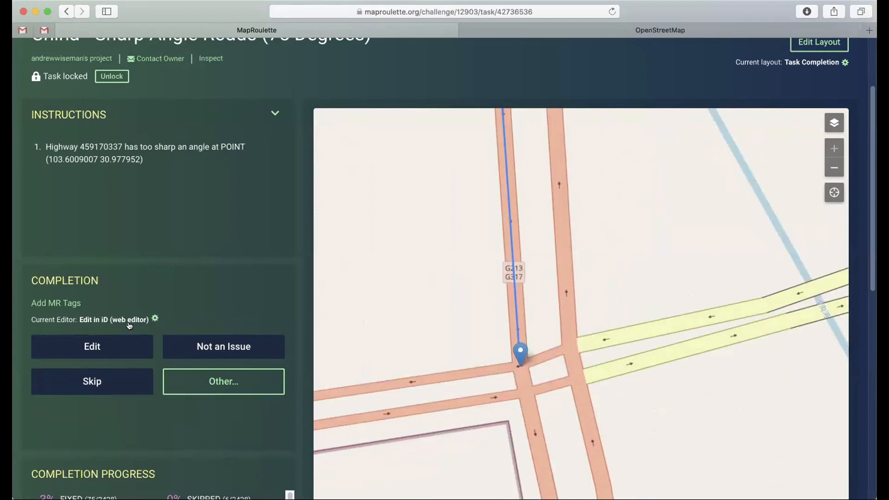
click(90, 344)
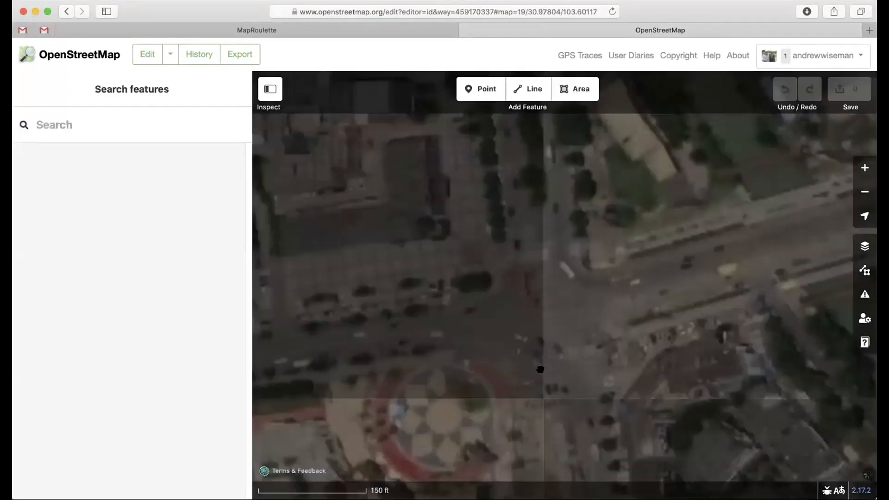
Step: Move the junction vertex of the G213;G317 trunk road slightly north to smooth the sharp angle, and check the surrounding roads
scroll(485, 293, up, 5)
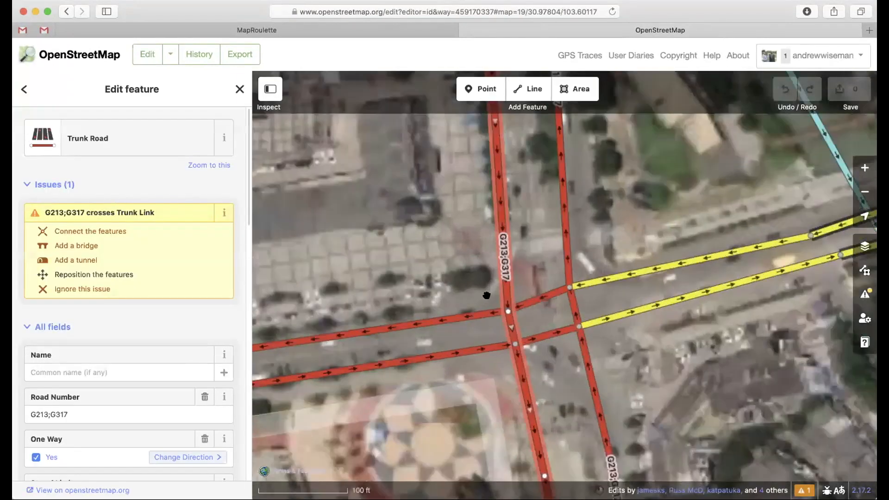
scroll(518, 319, up, 3)
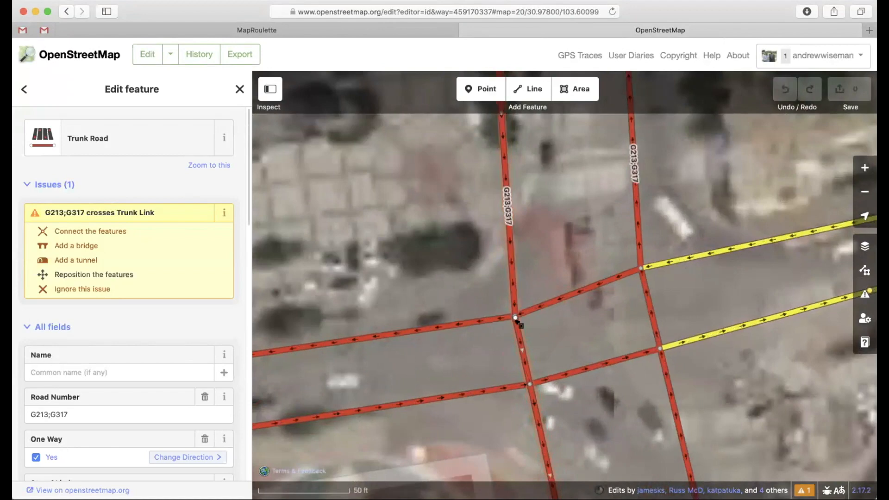
mouse_move(515, 317)
mouse_down()
mouse_move(522, 321)
mouse_move(504, 324)
mouse_move(520, 324)
mouse_move(514, 287)
mouse_move(514, 302)
mouse_up()
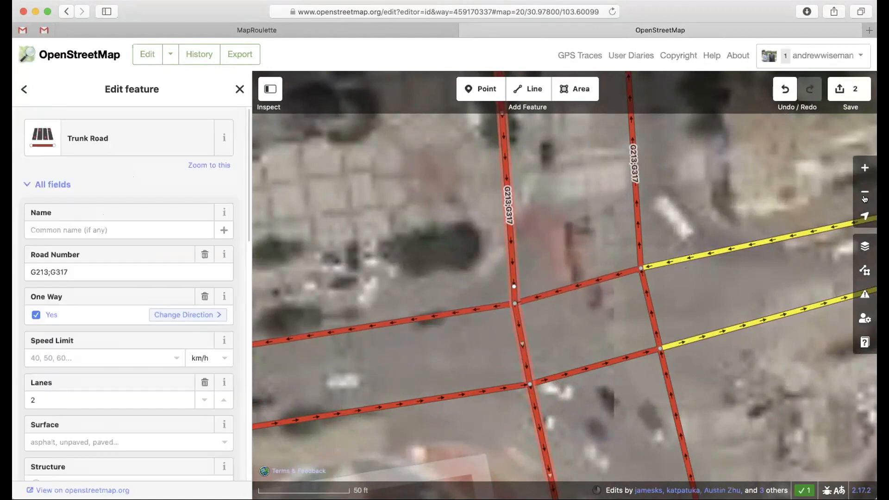
click(864, 191)
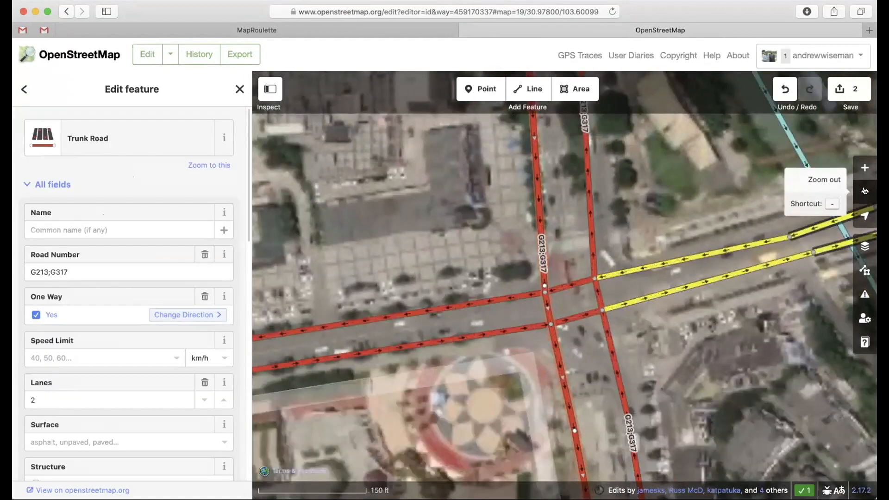
click(864, 191)
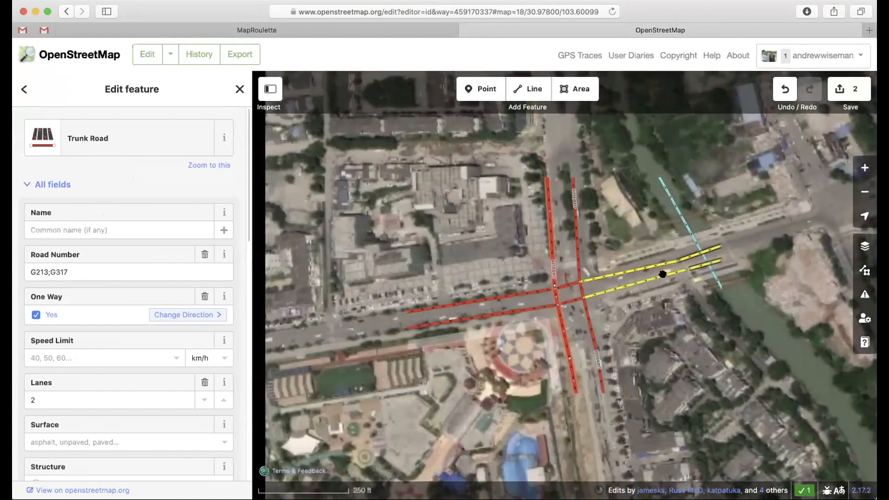
click(566, 268)
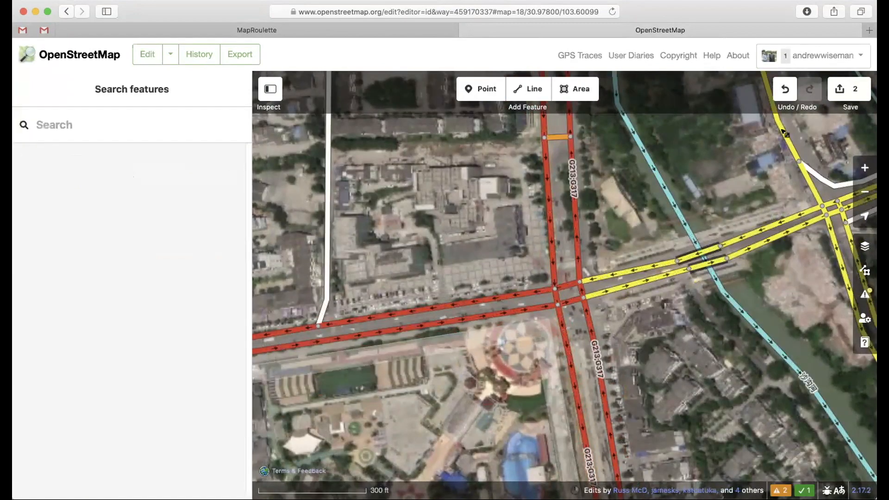
Step: Append "fixed a sharp angle" to the changeset comment and upload the edits to OpenStreetMap
click(841, 95)
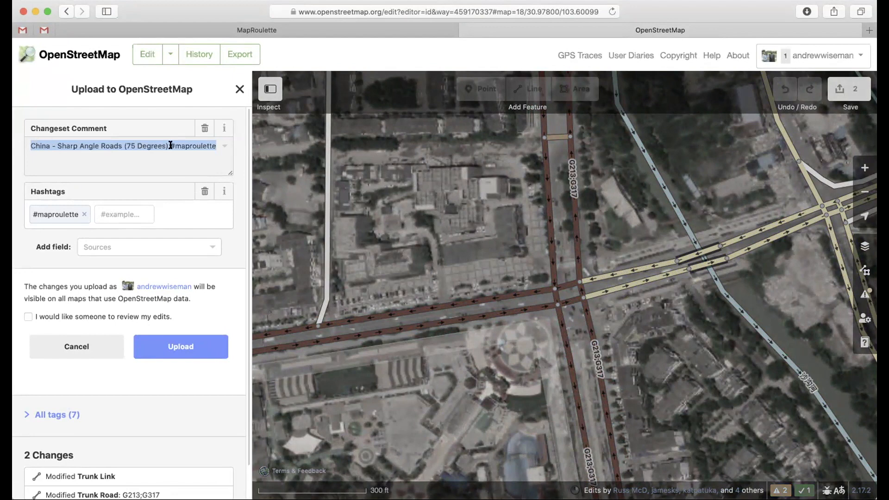
click(216, 147)
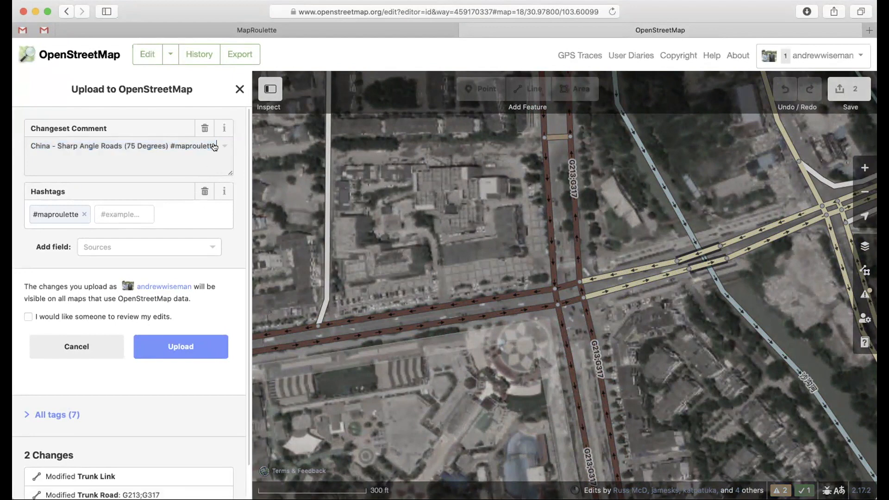
text(fixed a sharp angle)
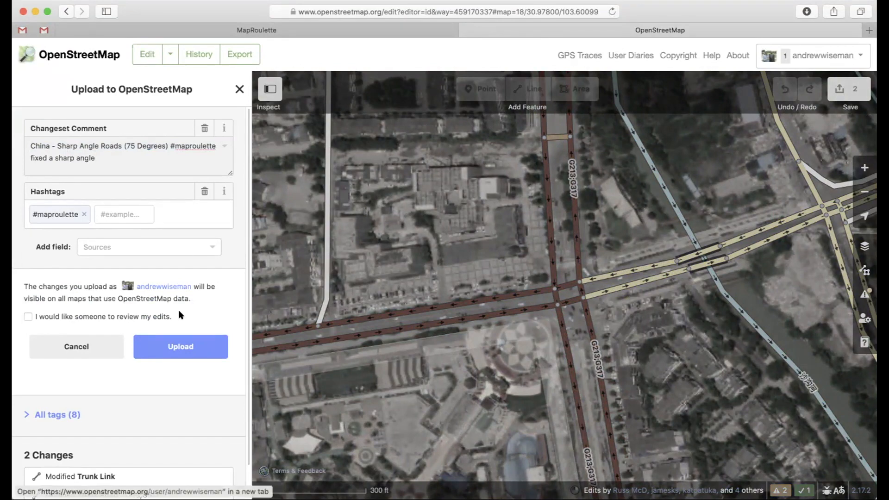
click(181, 346)
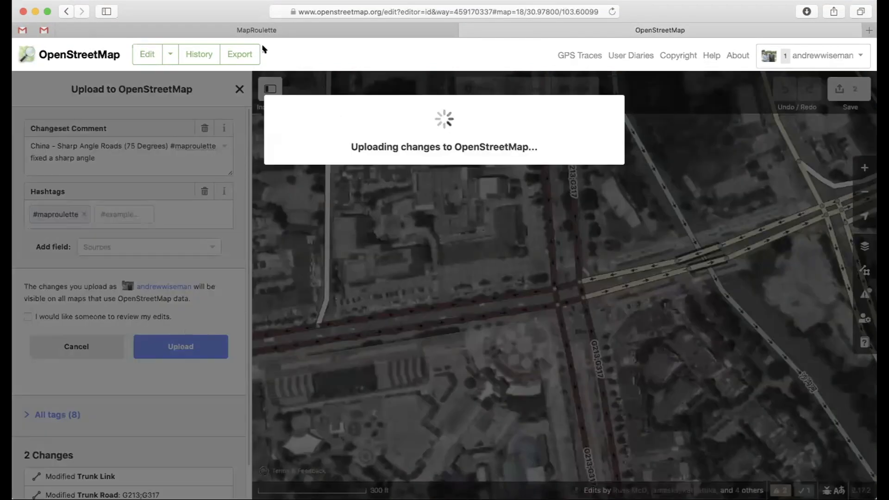
Step: Mark the MapRoulette task as fixed with the comment "I fixed it", request a review, choose a Nearby next task and submit
click(258, 29)
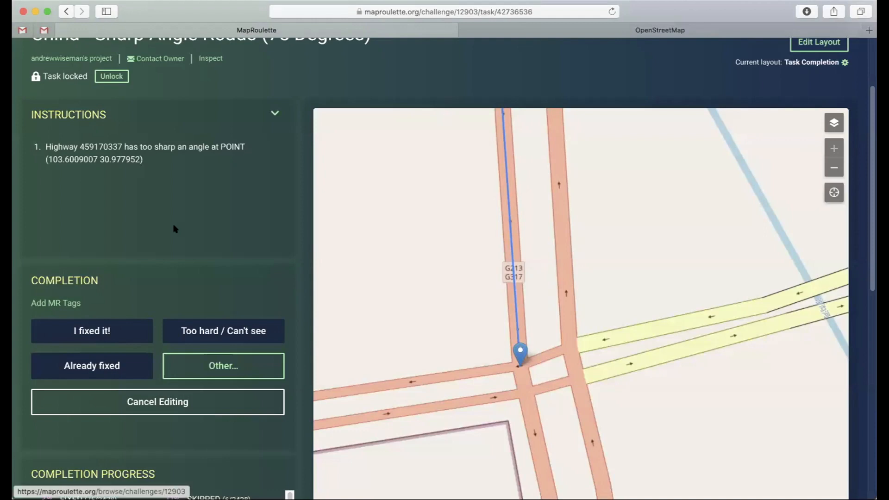
click(96, 326)
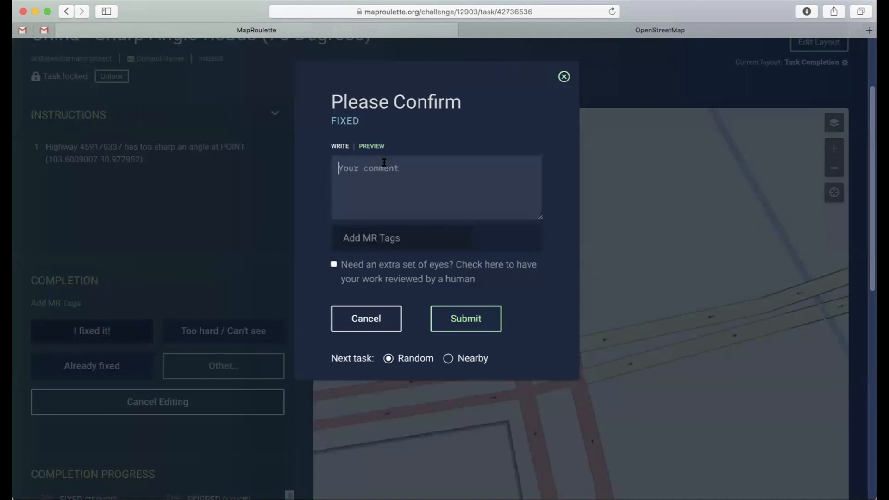
text(I fixed it)
click(446, 358)
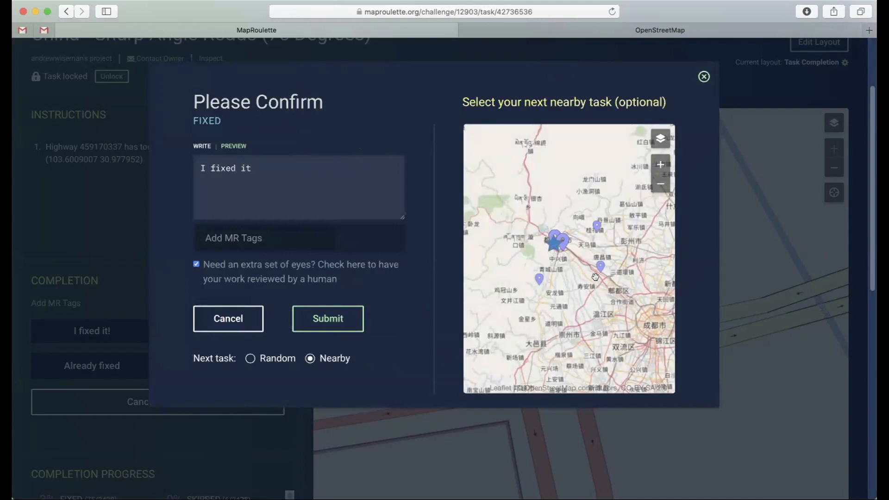
click(323, 319)
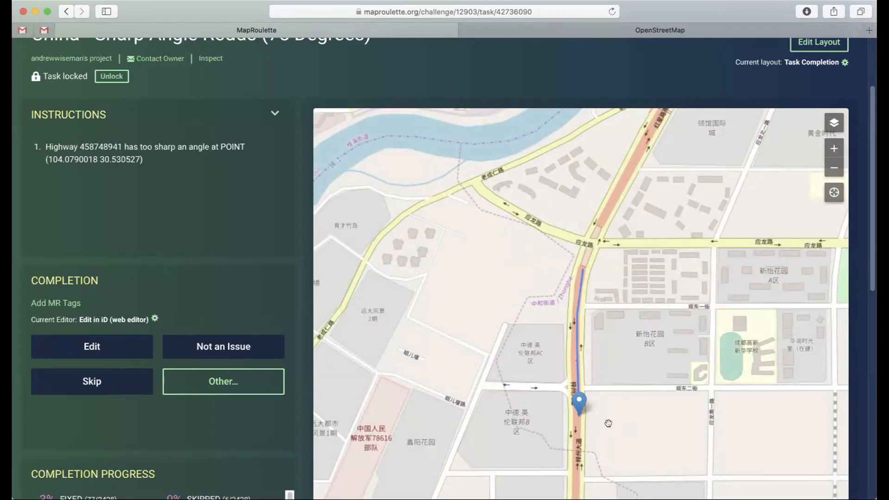
Step: Examine the flagged junction on the task map and open highway 458748941 in the iD editor
scroll(600, 406, up, 3)
drag(542, 395, 549, 294)
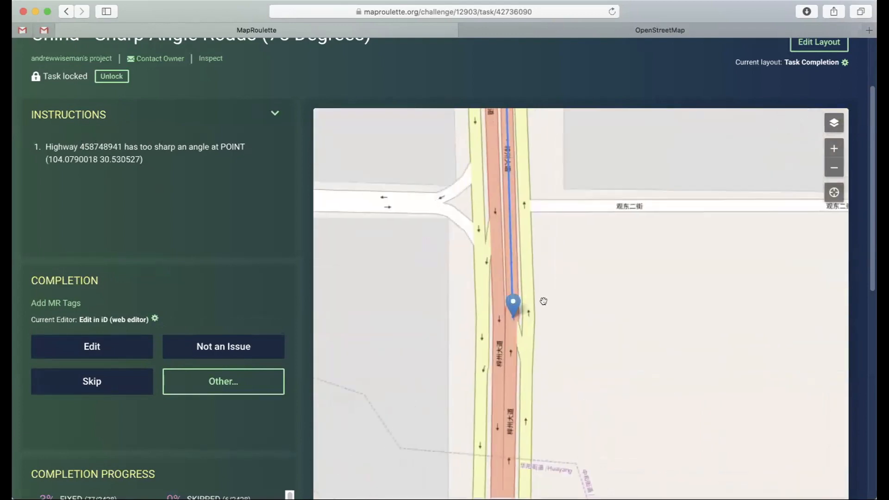
scroll(548, 301, up, 2)
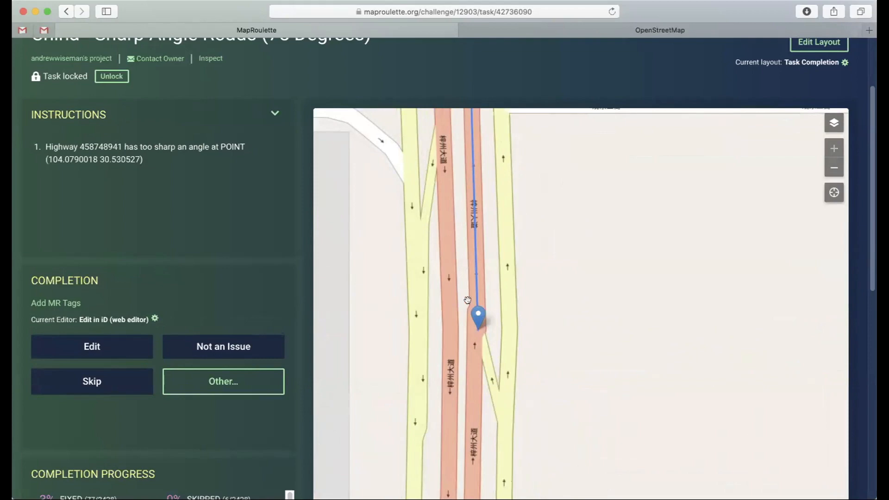
click(96, 346)
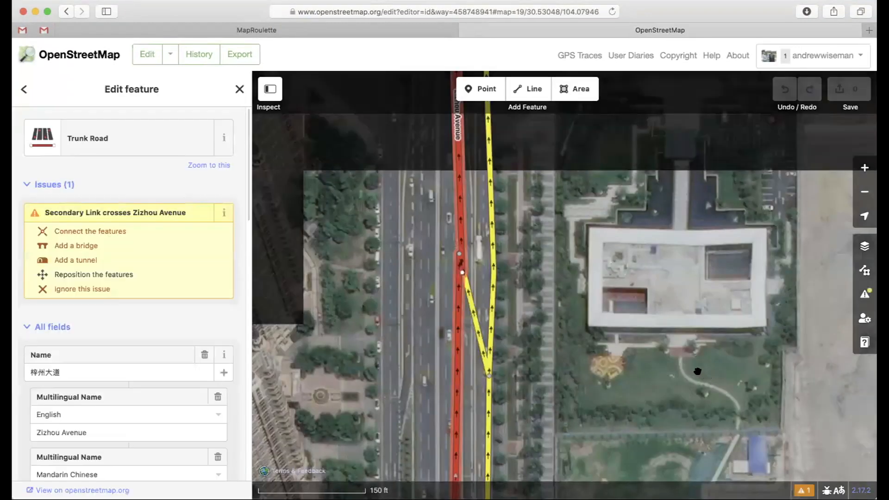
Step: Try to remove the sharp angle by moving the Zizhou Avenue junction vertex south, and check the attributes of the adjoining secondary link and trunk road
scroll(438, 264, up, 5)
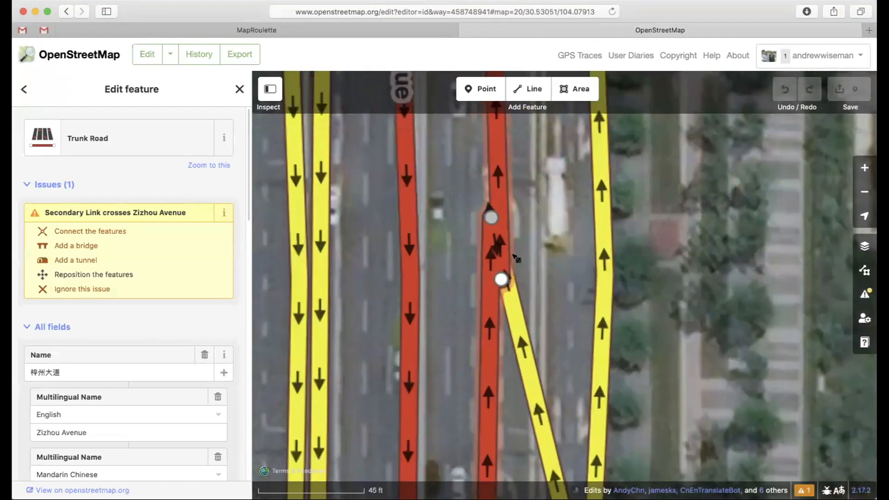
drag(496, 228, 500, 294)
click(862, 192)
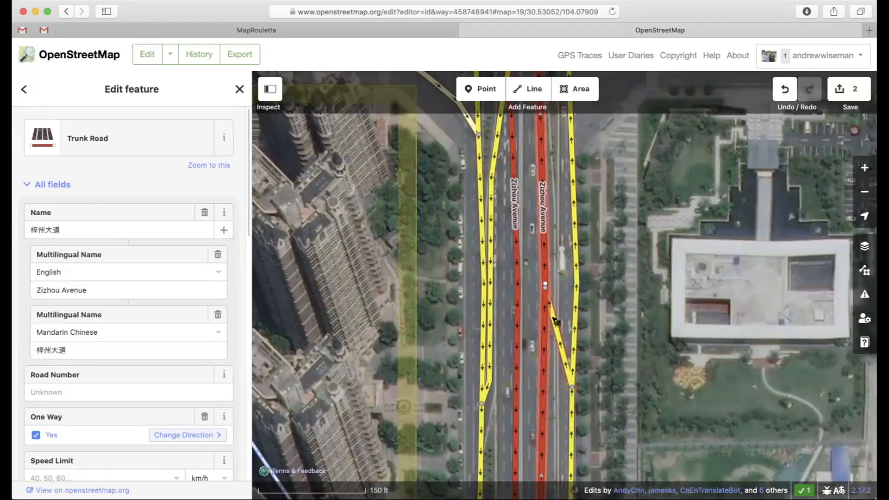
click(546, 313)
scroll(66, 289, down, 5)
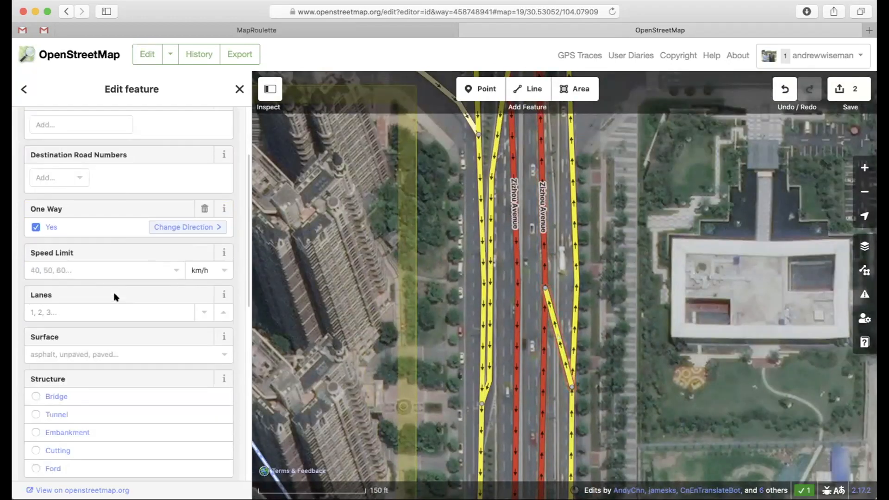
click(547, 248)
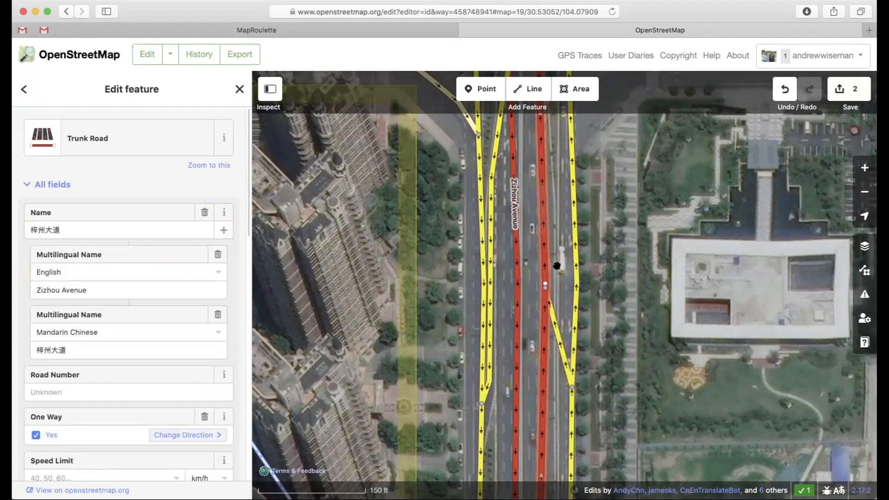
click(607, 304)
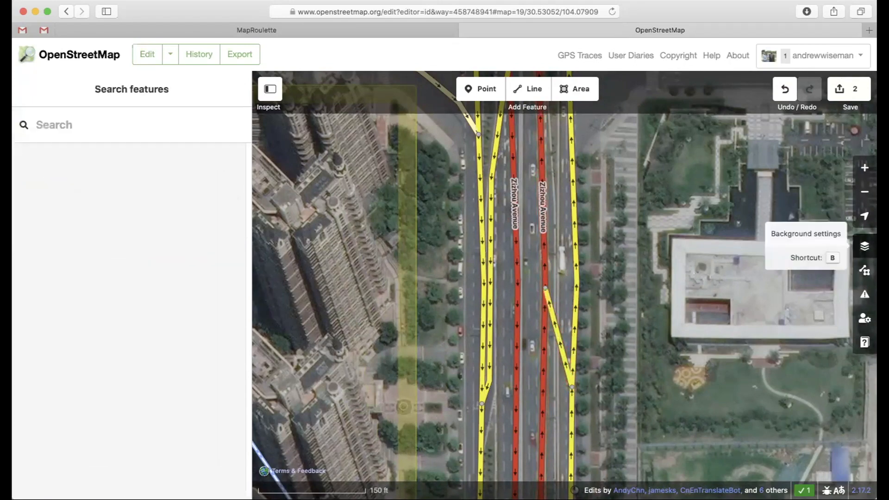
Step: Compare the Bing, Esri World Imagery and Mapbox Satellite backgrounds and switch to Maxar Premium Imagery (Beta)
click(865, 245)
click(706, 181)
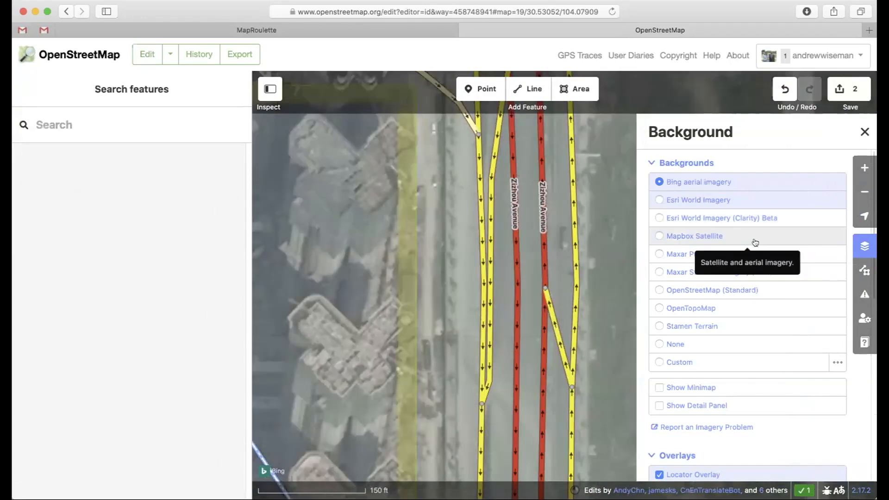
click(696, 200)
click(704, 235)
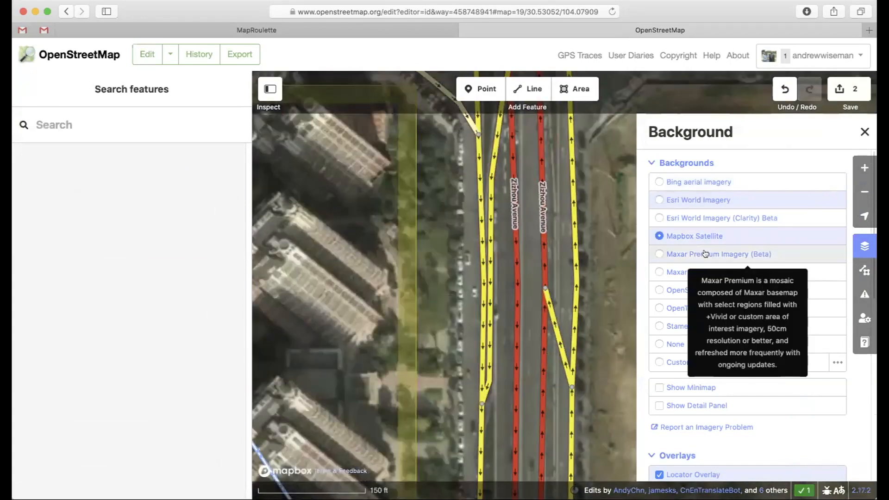
click(704, 254)
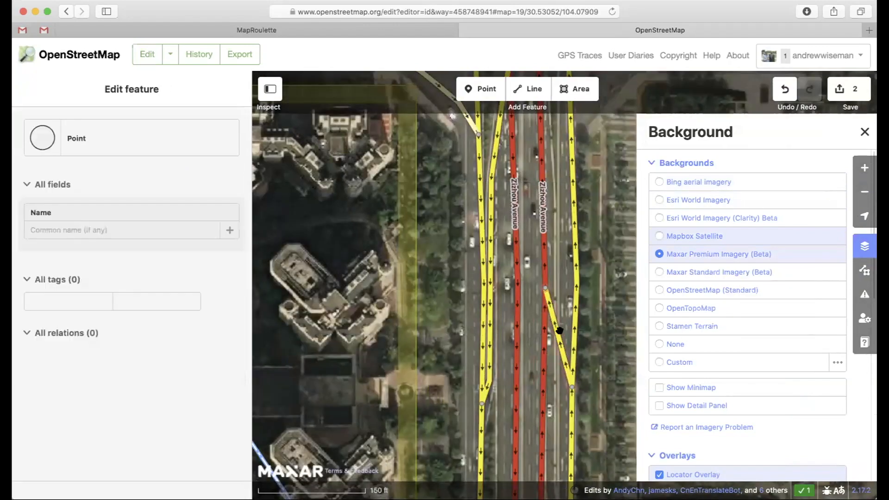
click(863, 247)
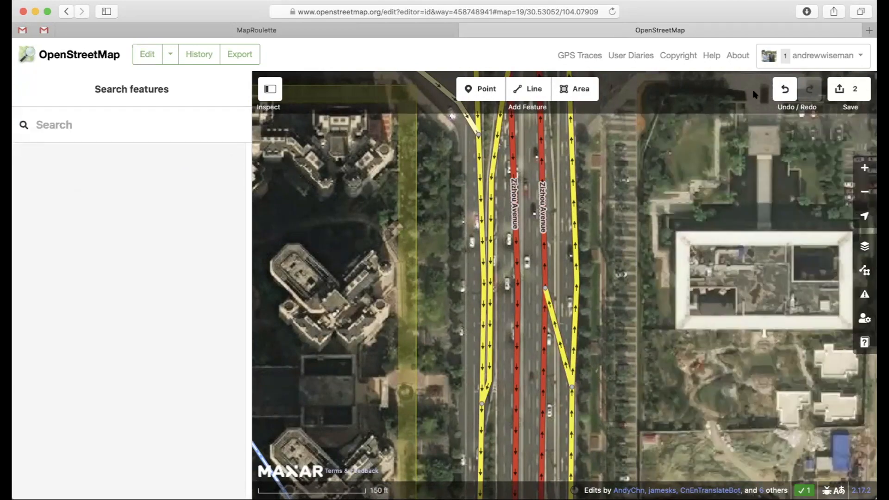
Step: Undo the junction edits and submit the MapRoulette task as "Too hard / Can't see" with a Nearby next task
click(783, 89)
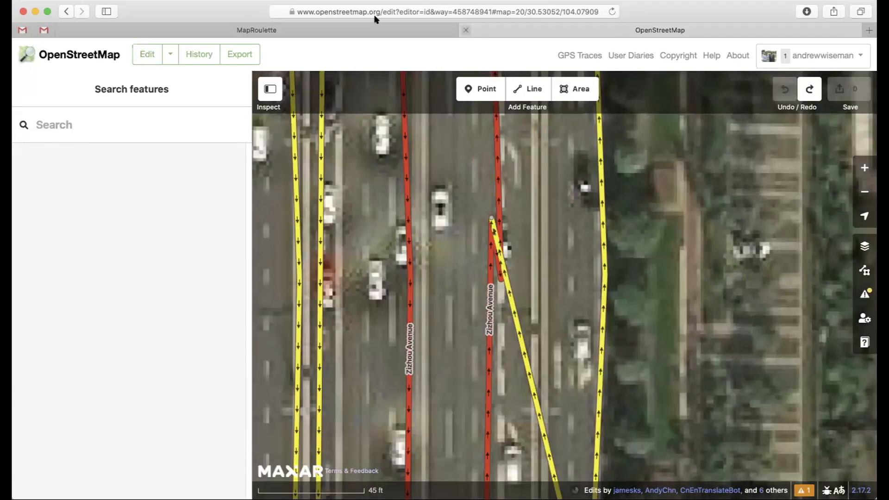
click(362, 29)
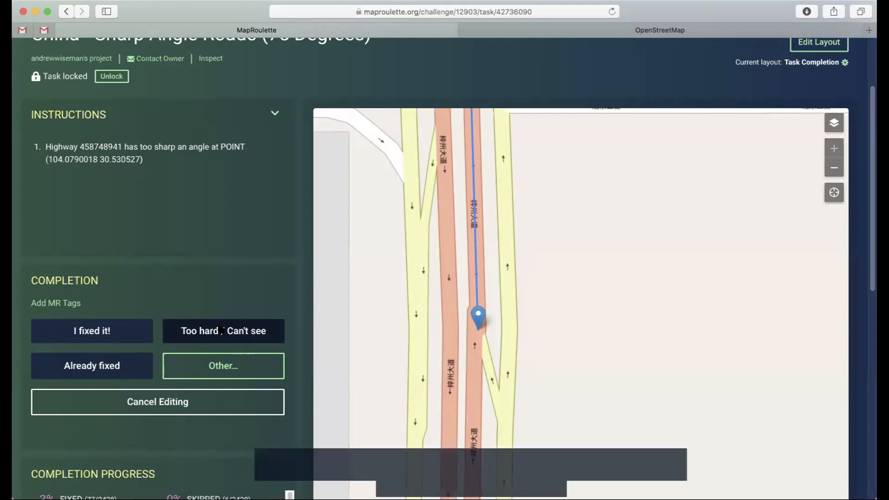
click(221, 330)
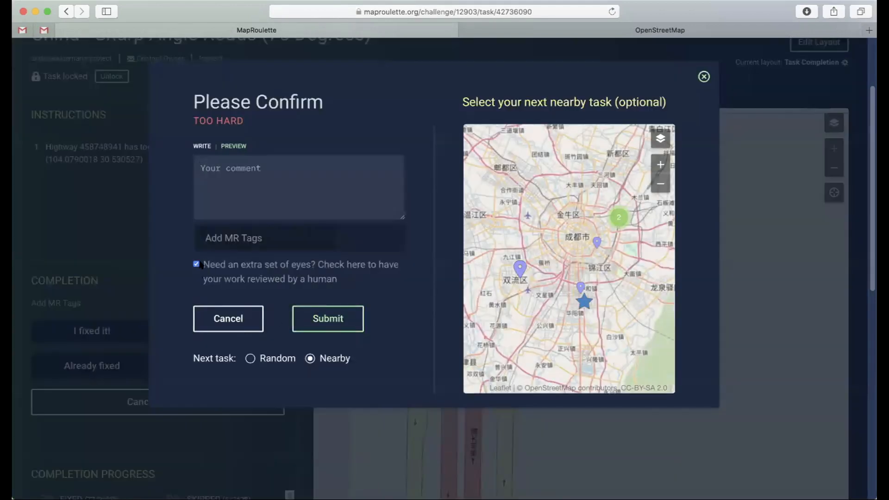
click(328, 318)
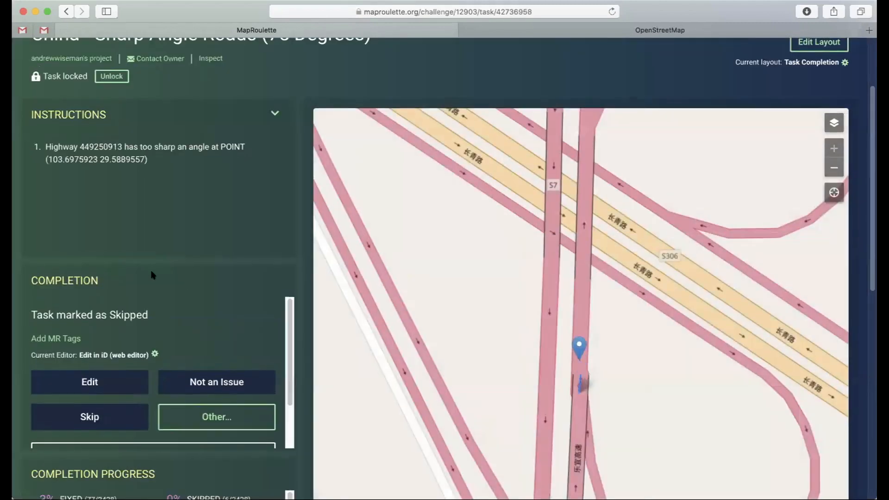
Step: Examine the flagged point on highway 449250913 and switch the task's current editor to JOSM
drag(624, 373, 569, 265)
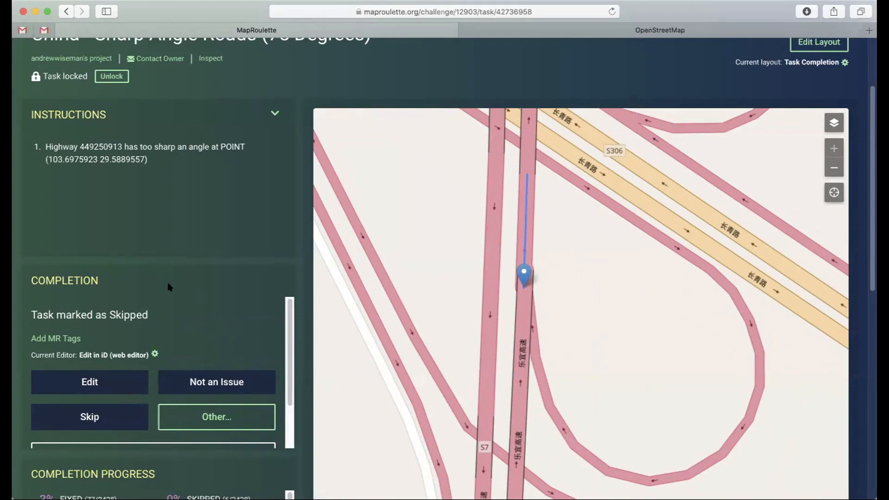
click(118, 356)
click(111, 400)
scroll(19, 328, down, 1)
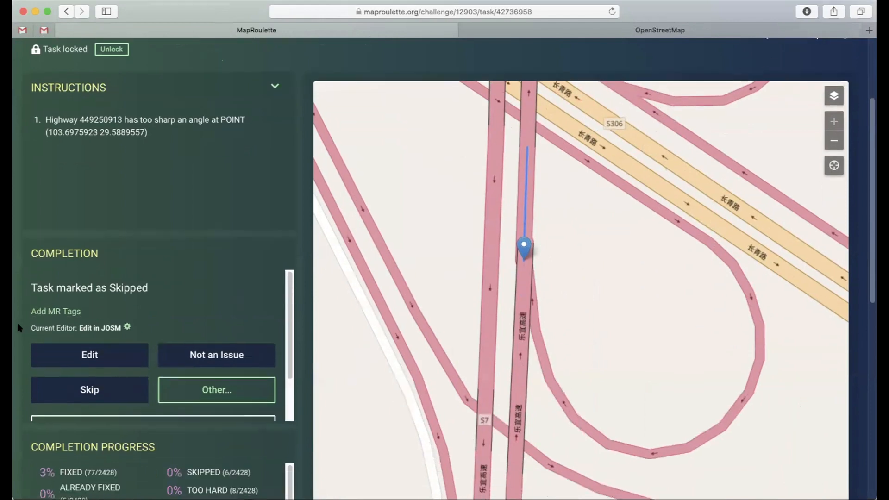
scroll(20, 328, up, 3)
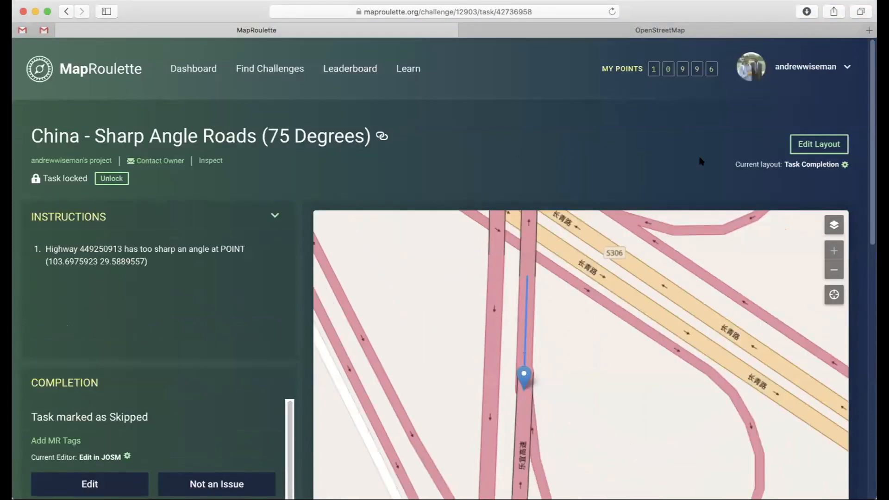
Step: Set the Default Editor in the user settings to "Edit in iD (web editor)" and check the other general options
click(810, 67)
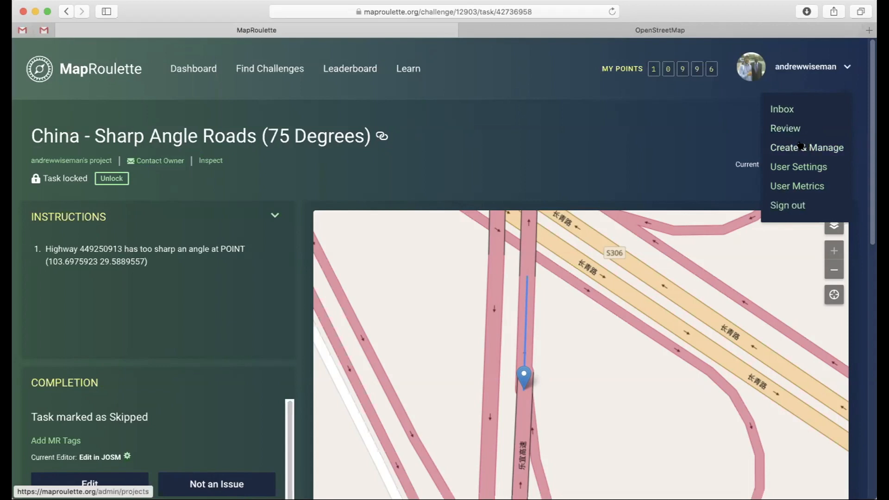
click(790, 167)
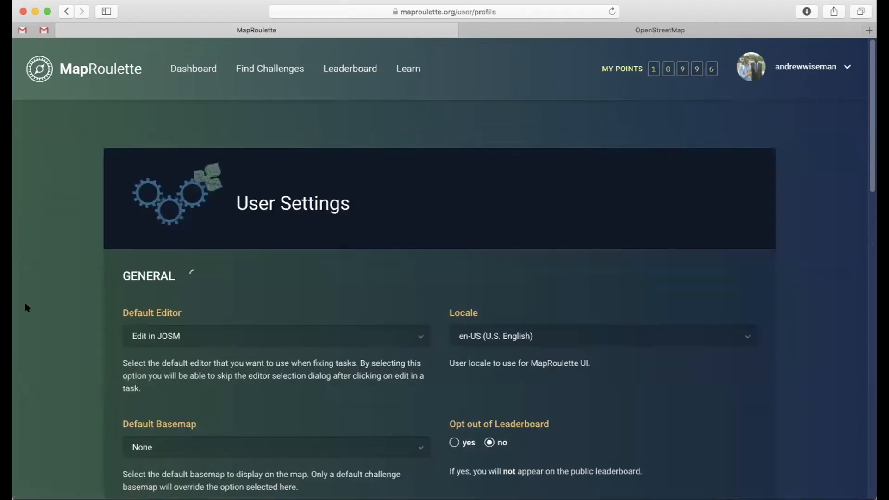
scroll(25, 304, down, 2)
click(143, 294)
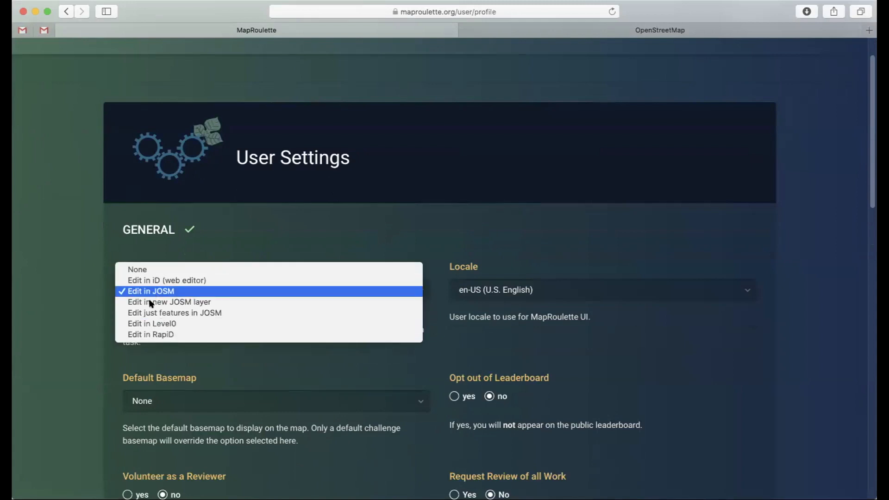
click(141, 280)
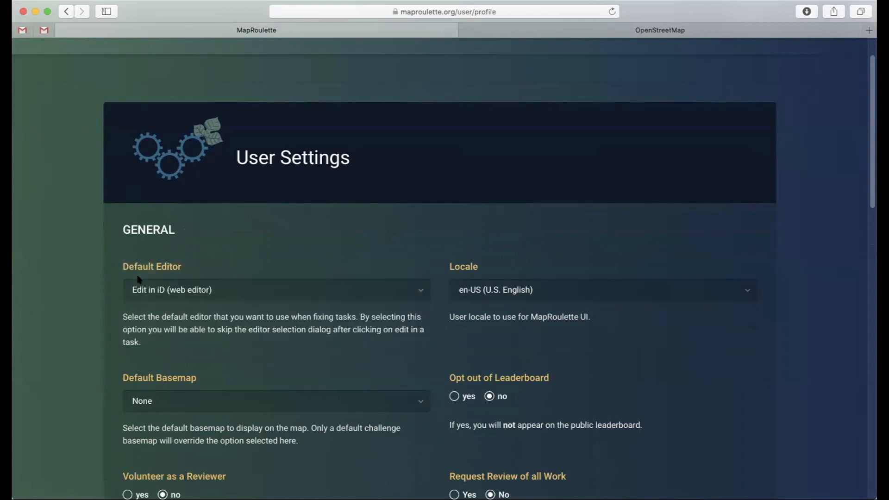
scroll(92, 288, down, 4)
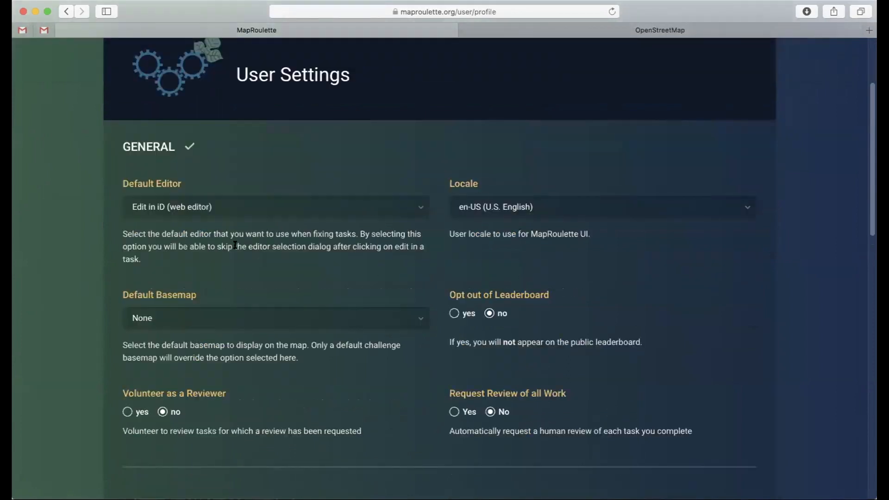
scroll(235, 245, up, 5)
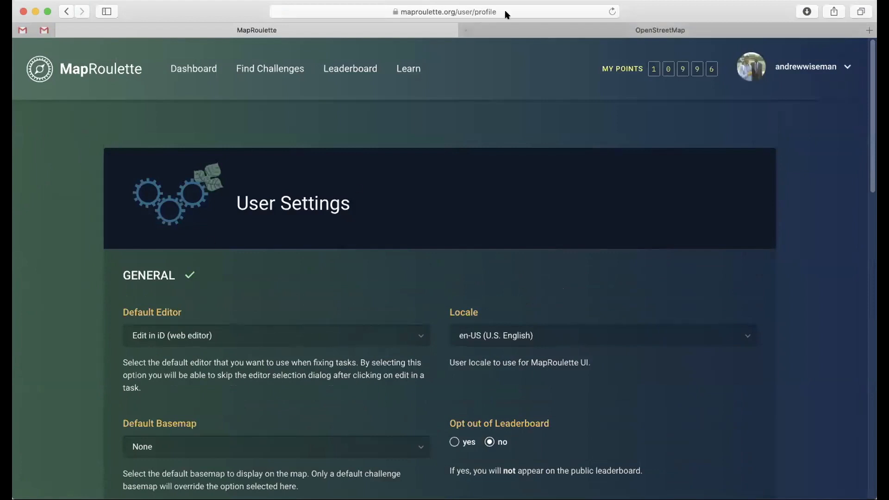
Step: Open the account's user metrics and examine the review status, completed tasks and leaderboard figures
mouse_move(794, 69)
click(791, 187)
scroll(110, 242, down, 3)
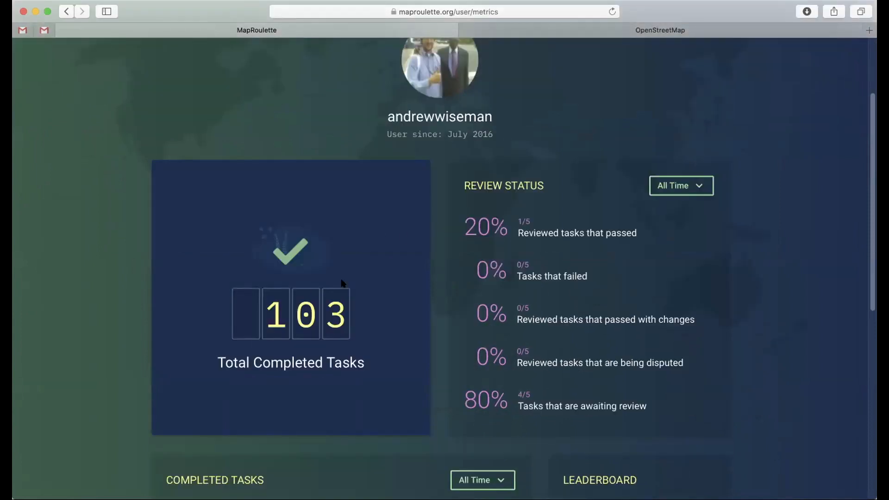
scroll(377, 331, down, 5)
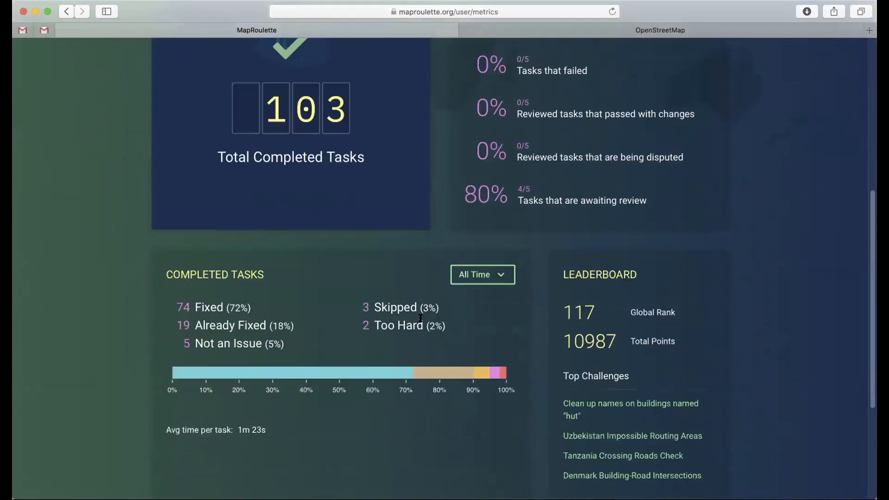
scroll(765, 339, down, 3)
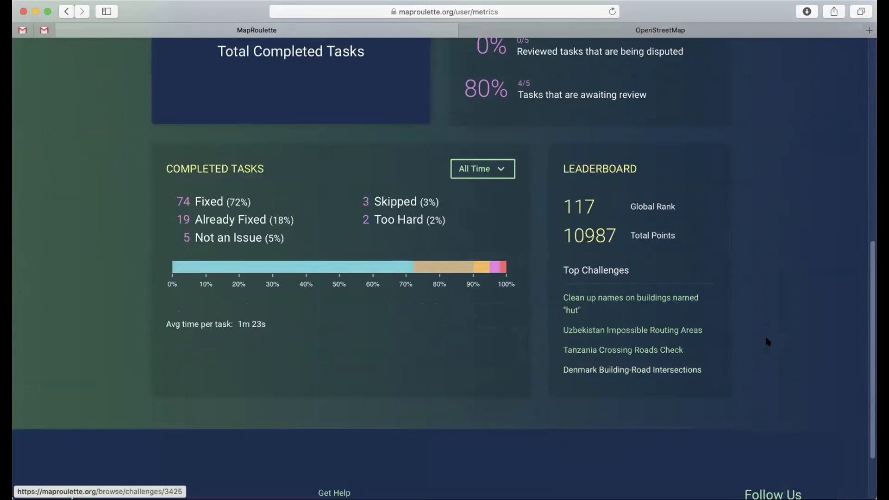
scroll(767, 321, up, 3)
scroll(767, 321, up, 7)
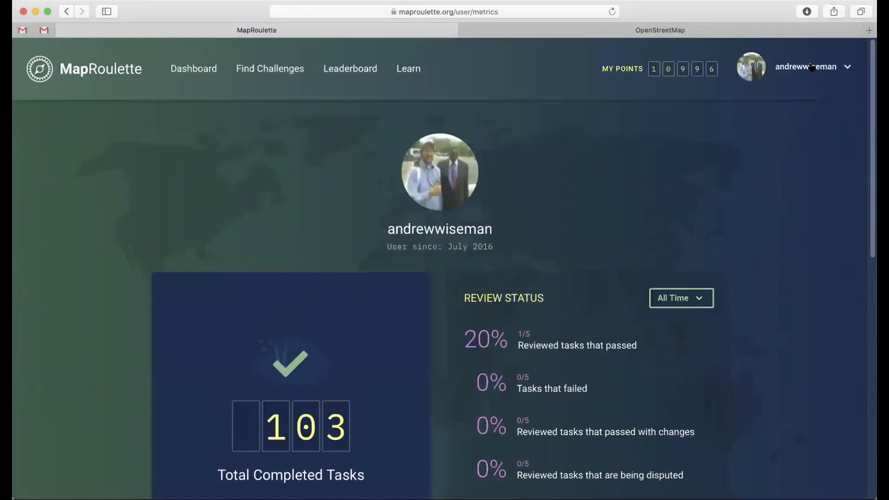
click(812, 68)
click(585, 208)
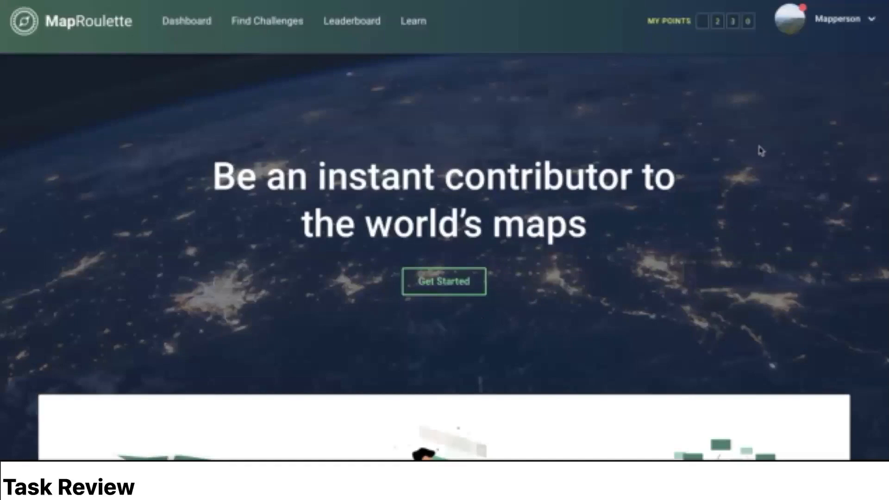
Step: Set "Volunteer as a Reviewer" to yes in the user settings
click(836, 18)
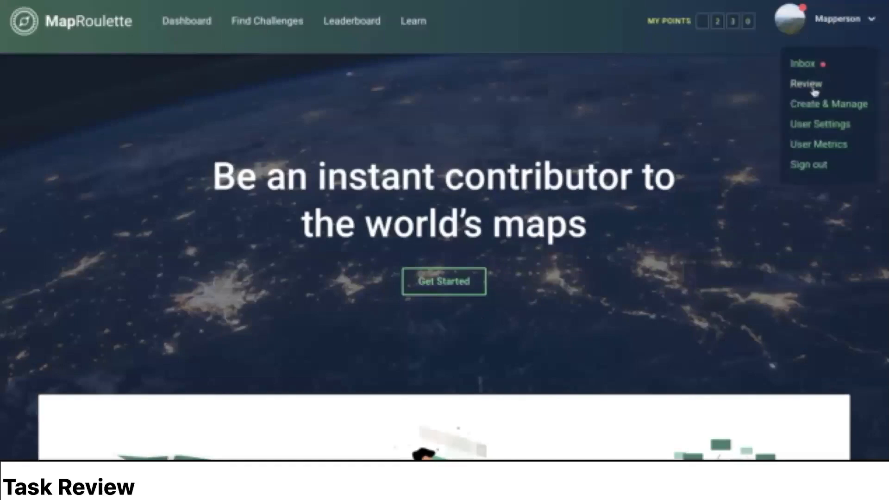
click(819, 126)
scroll(841, 165, down, 10)
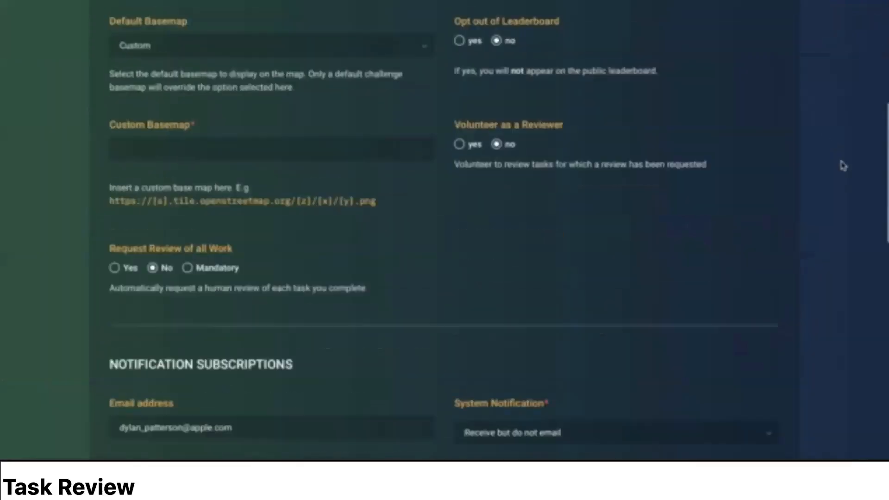
scroll(585, 213, up, 5)
drag(460, 251, 587, 256)
click(542, 279)
click(460, 278)
scroll(816, 224, up, 5)
Step: Open the task review overview and examine the map, review status and task status of the tasks to be reviewed
click(836, 28)
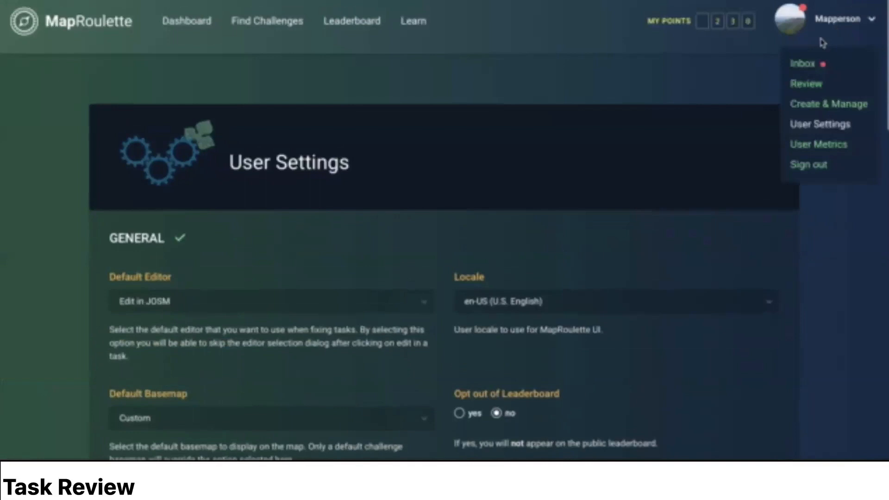
click(805, 83)
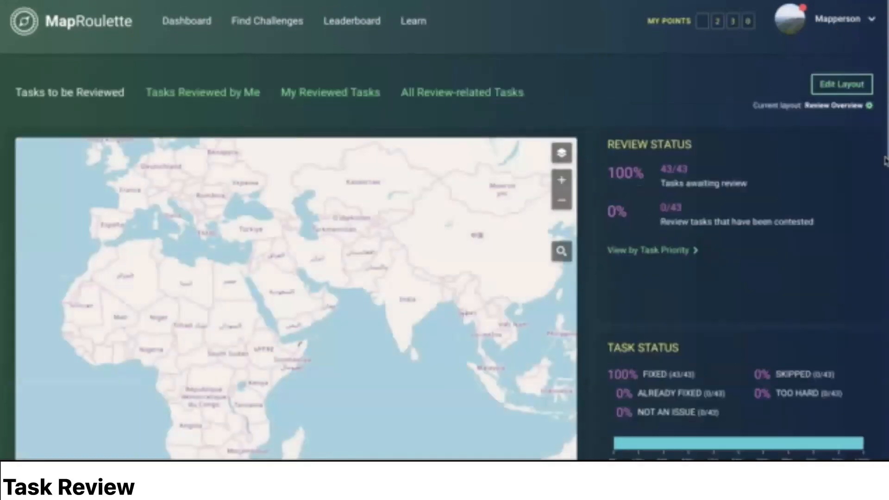
scroll(885, 161, down, 3)
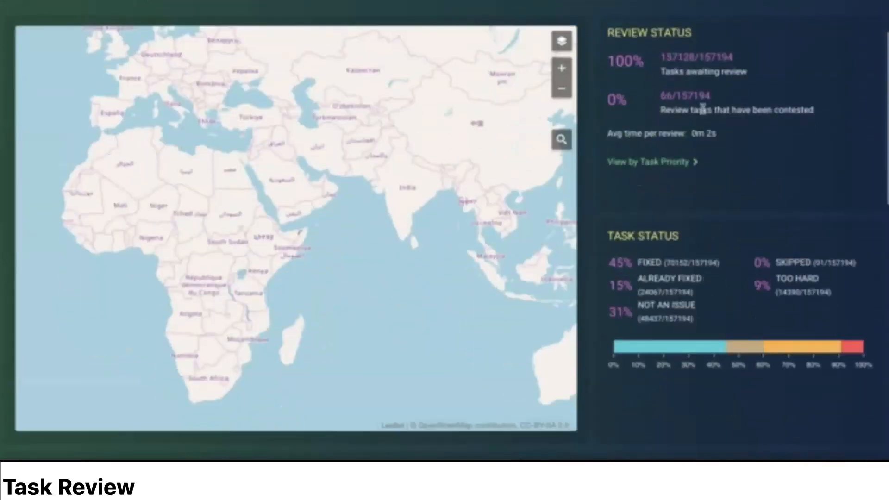
Step: Limit the tasks to be reviewed to favorite challenges and check the updated map, review status and task status
scroll(882, 142, down, 7)
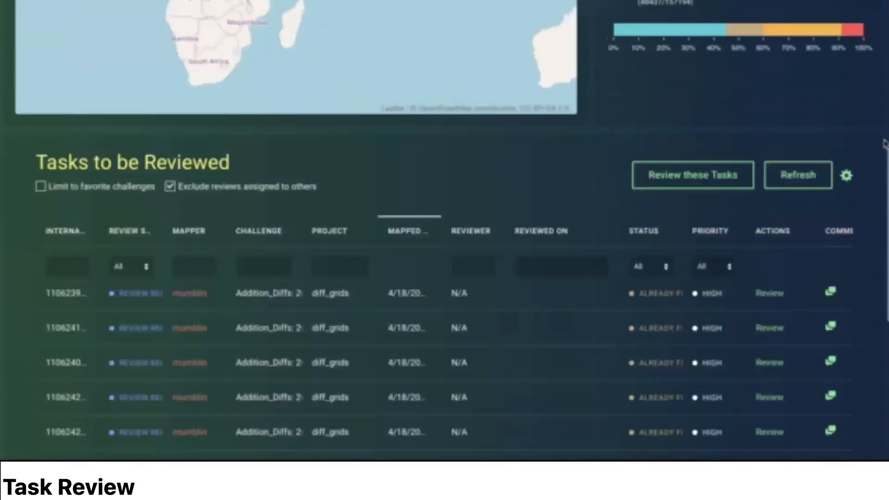
click(40, 191)
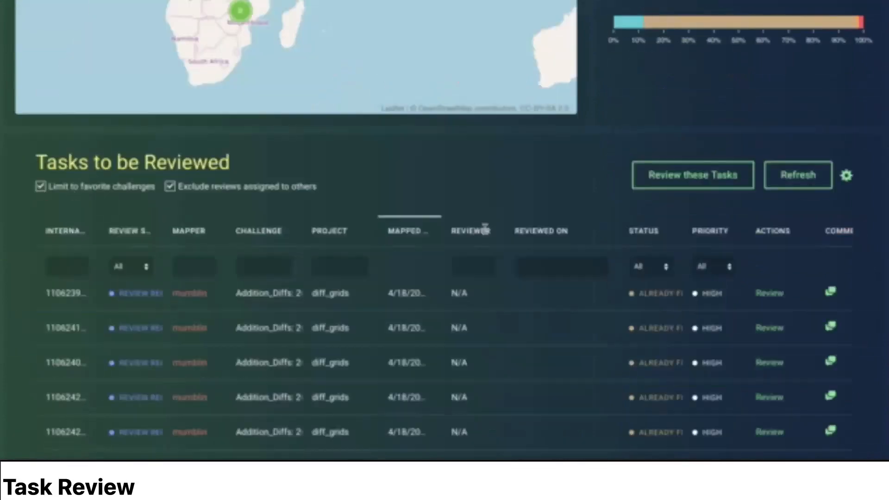
scroll(886, 238, up, 2)
scroll(886, 241, up, 4)
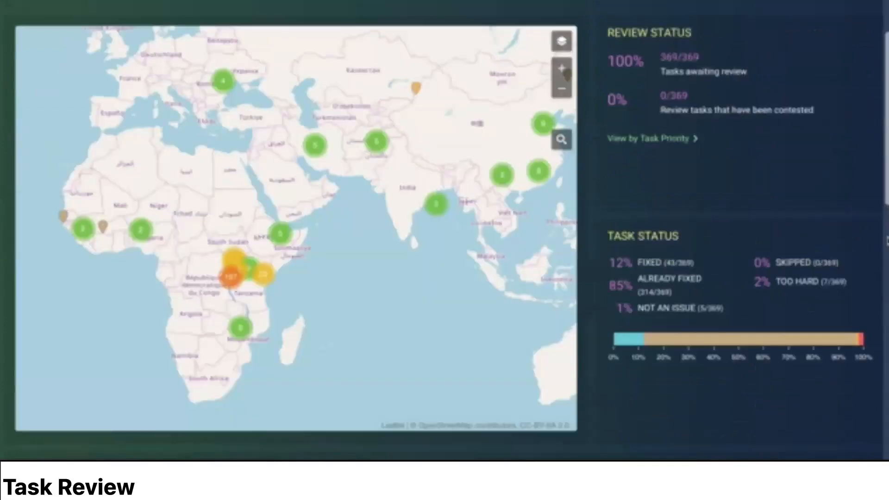
scroll(887, 240, down, 8)
scroll(886, 241, down, 1)
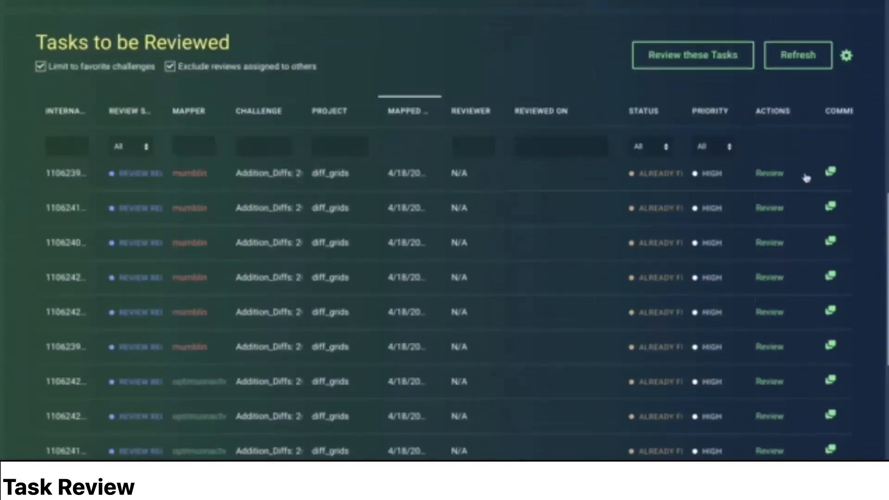
Step: Filter the tasks to be reviewed by the status Fixed
click(649, 149)
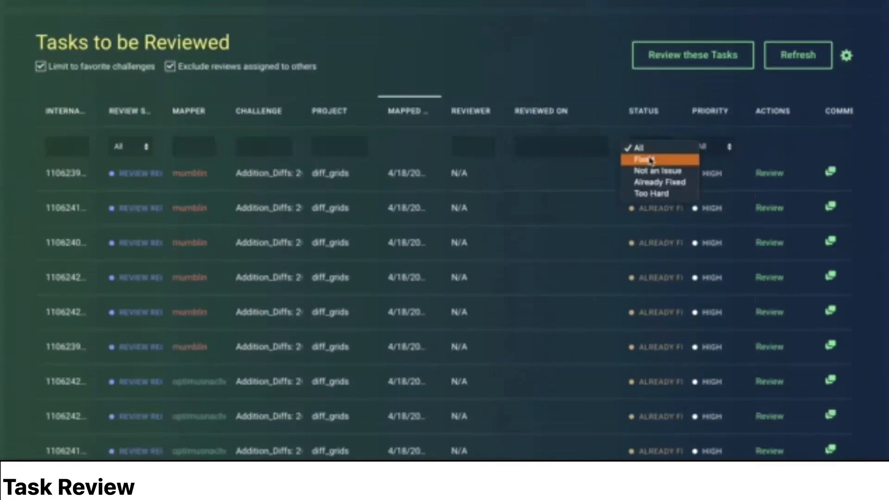
click(651, 161)
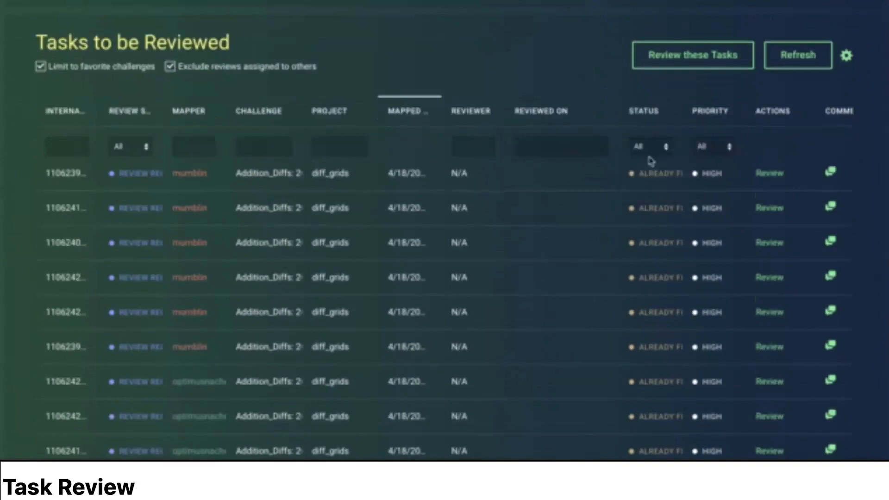
click(650, 147)
click(651, 161)
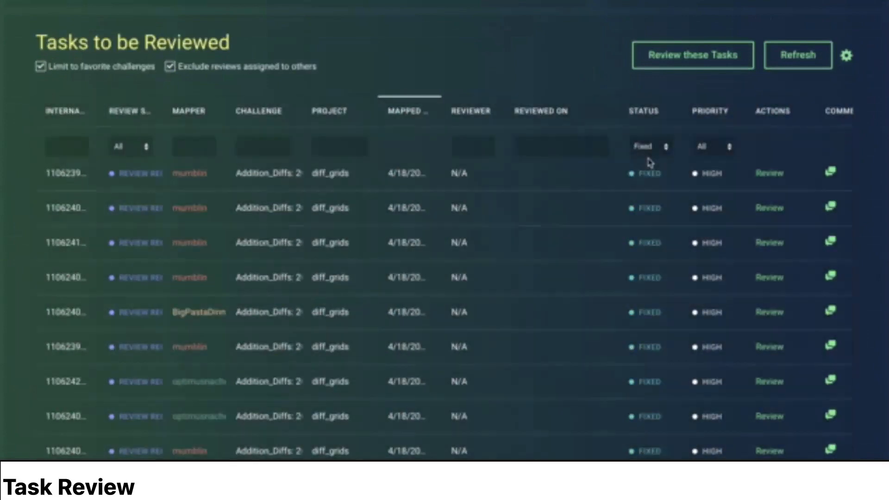
Step: Check the Reviewed On date filter and the review status filter options without changing them
click(562, 146)
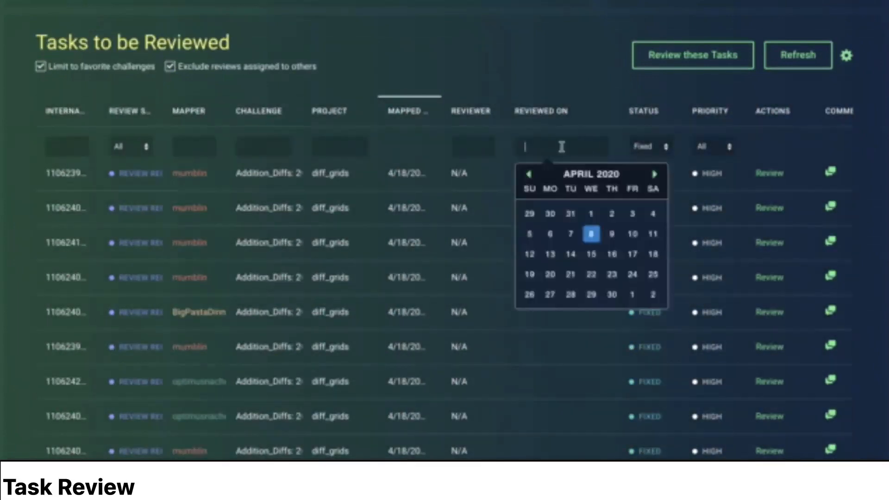
click(496, 96)
click(478, 156)
click(130, 146)
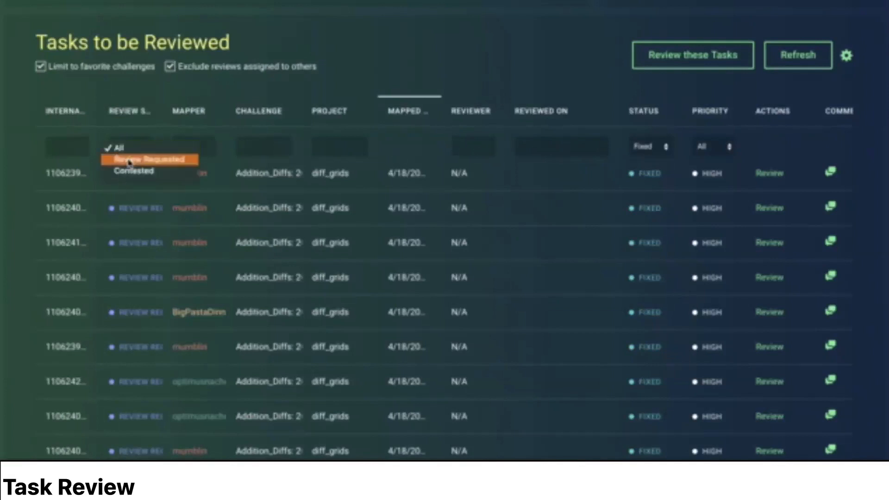
click(317, 98)
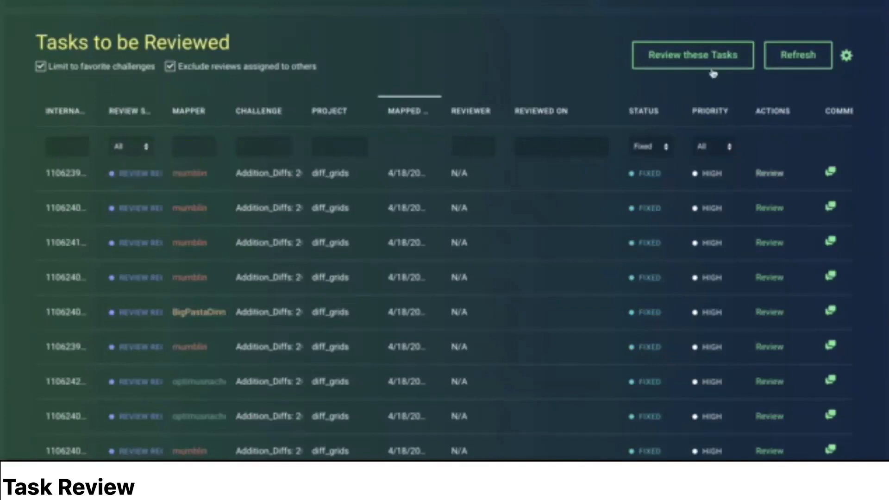
Step: Start reviewing the filtered tasks and examine the first task's instructions, properties, review options and map
click(677, 60)
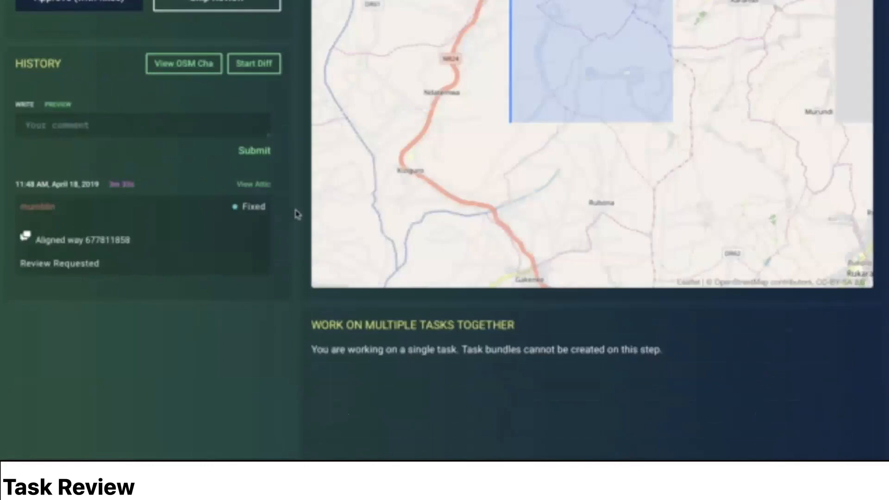
scroll(296, 215, up, 10)
scroll(292, 235, up, 2)
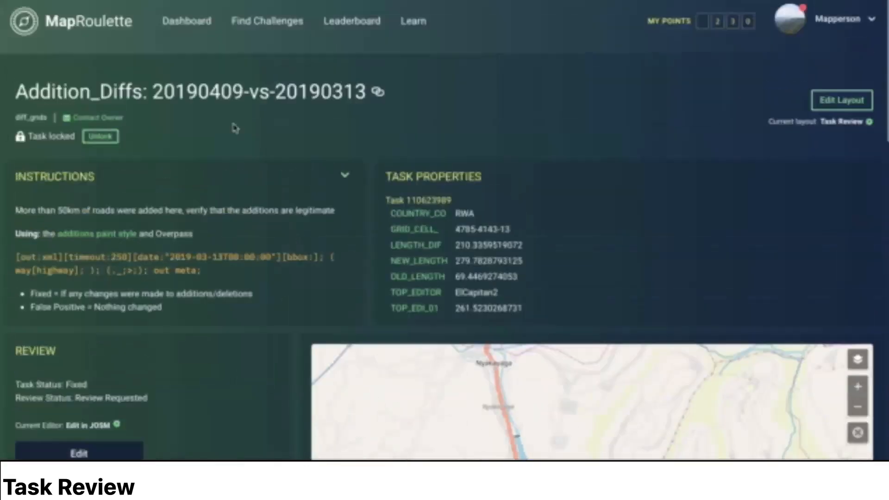
scroll(280, 142, down, 2)
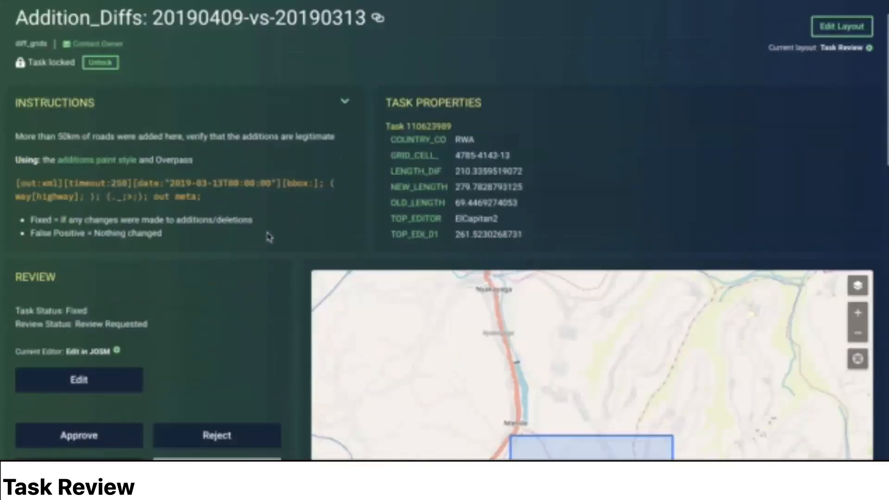
scroll(296, 274, down, 1)
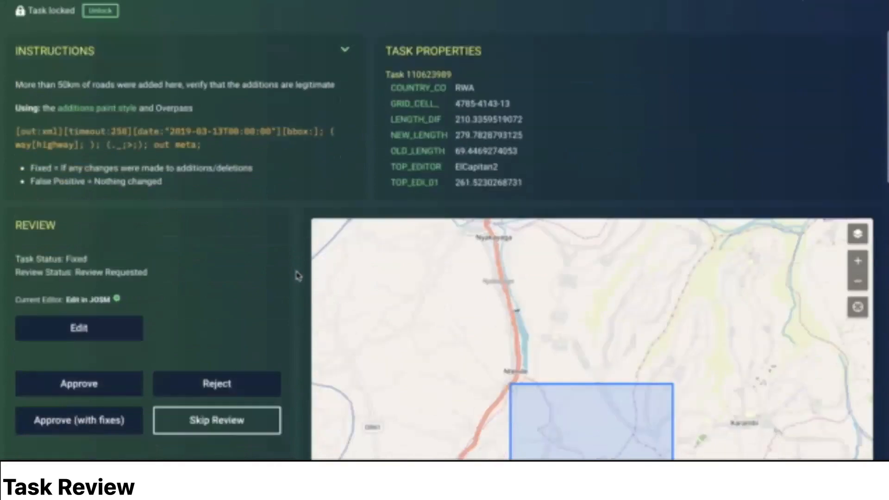
scroll(298, 275, down, 4)
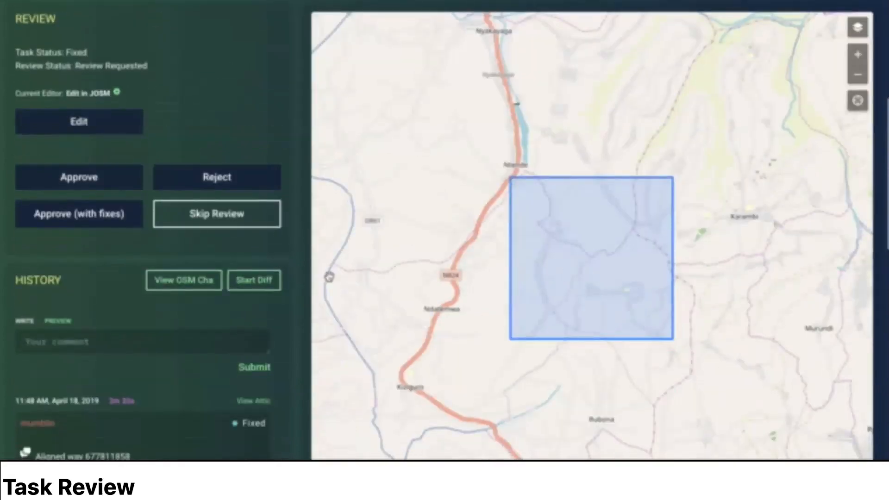
scroll(307, 276, down, 5)
scroll(296, 274, up, 7)
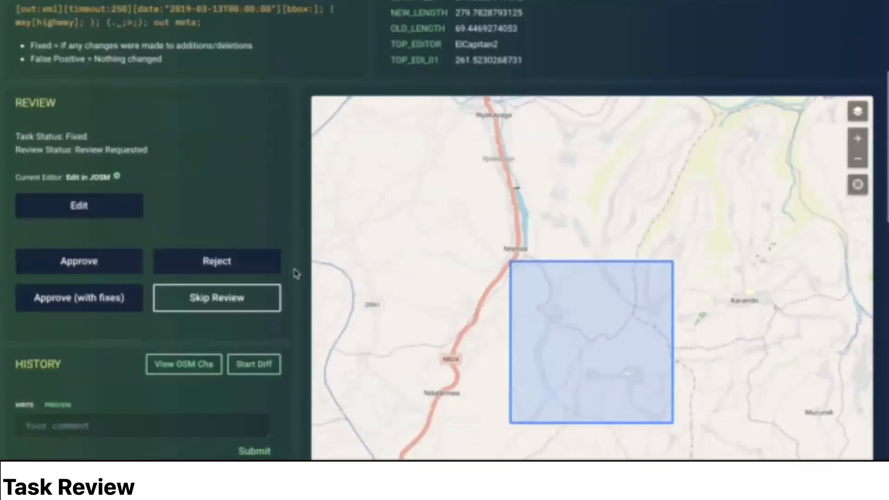
scroll(295, 273, down, 2)
scroll(287, 333, down, 2)
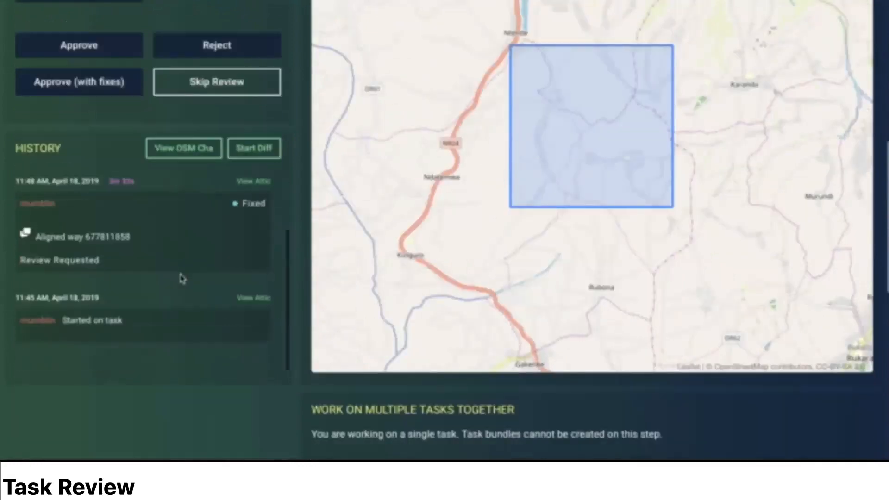
Step: Examine the task's history entries, including the start entry, the mapper's comment and the task status
drag(67, 320, 145, 327)
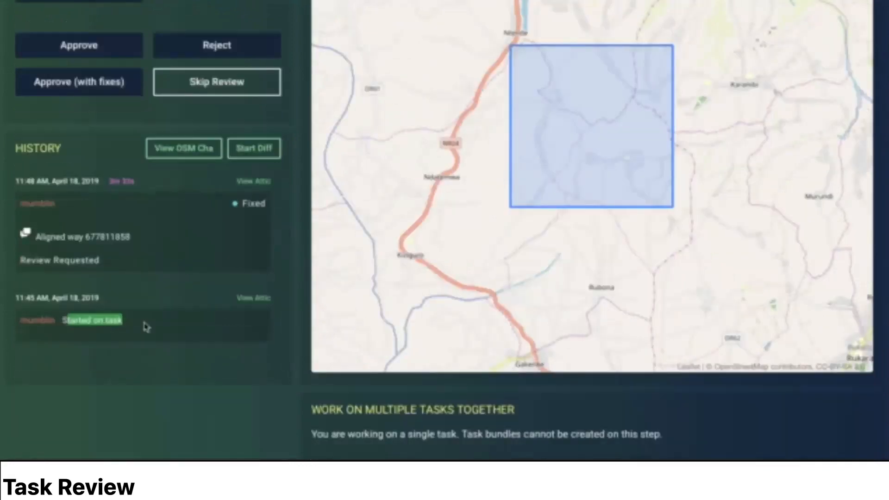
click(145, 326)
drag(38, 235, 137, 238)
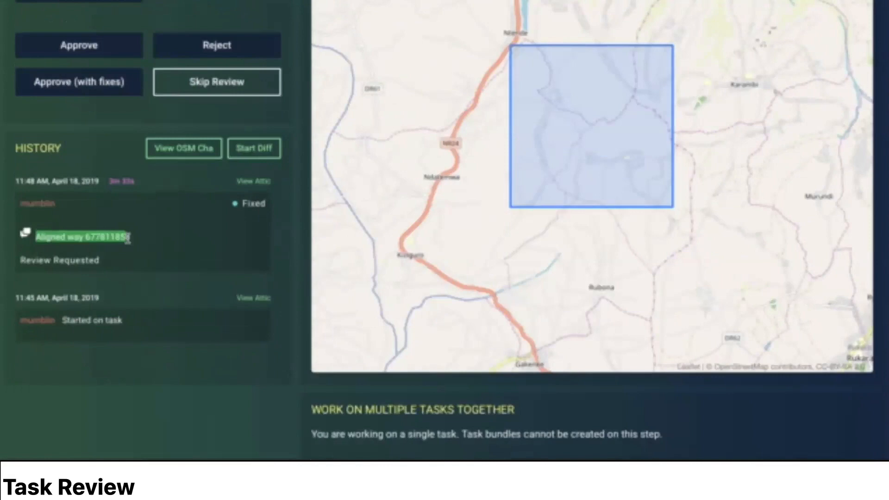
click(153, 244)
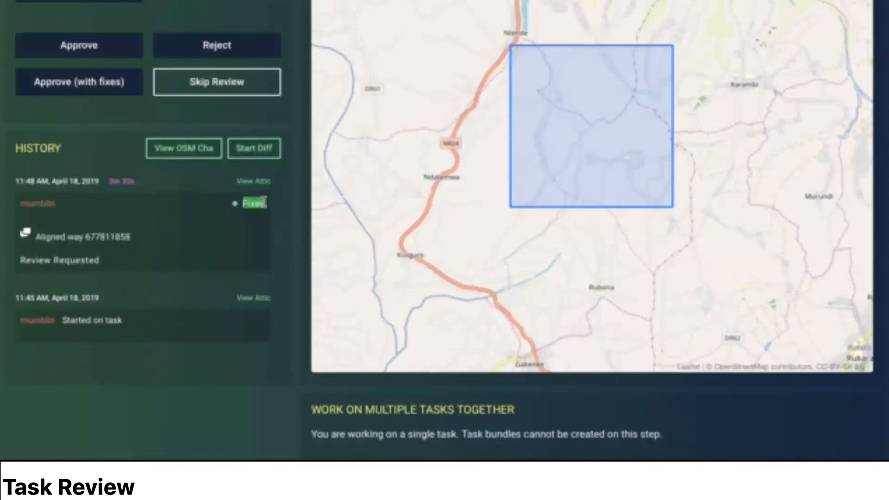
scroll(256, 272, up, 2)
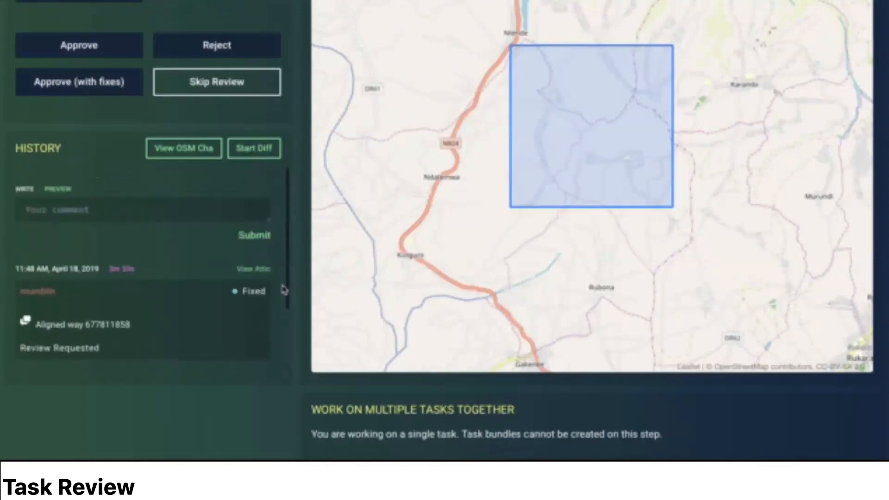
scroll(283, 289, up, 2)
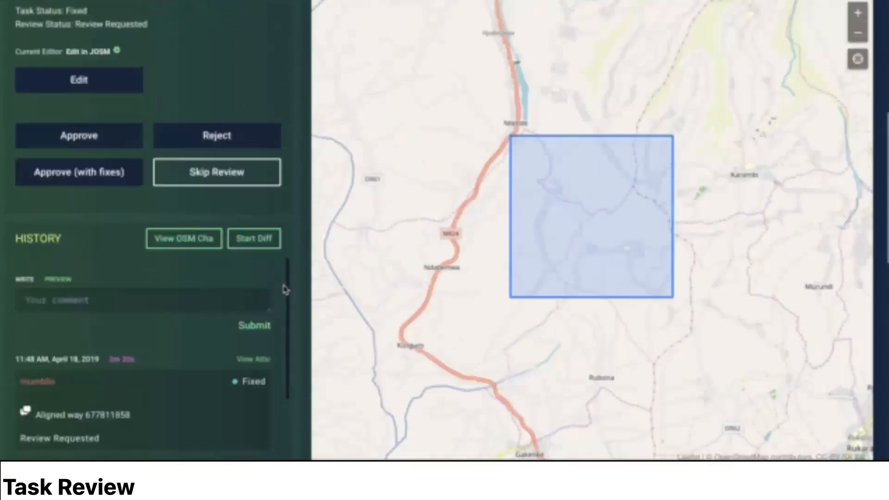
Step: Open the task's changeset "Aligned a road in Mbogo" in OSMCha and examine the edited road, tag changes and details
click(181, 239)
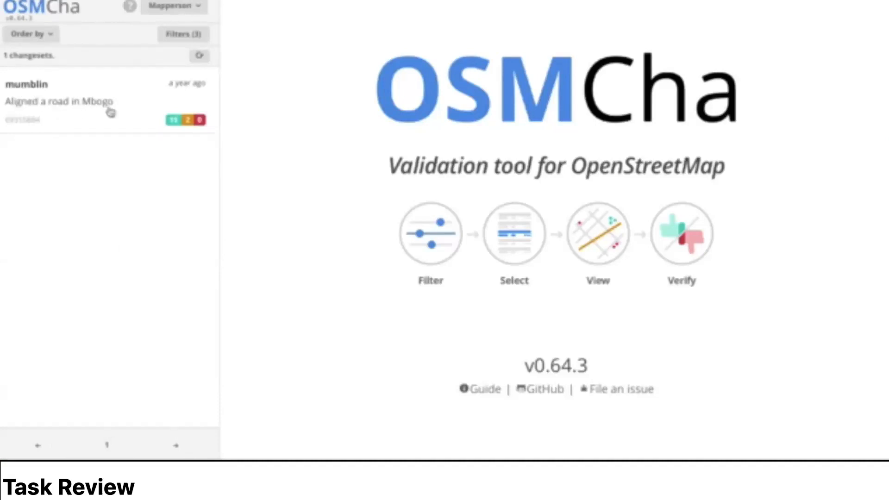
click(137, 121)
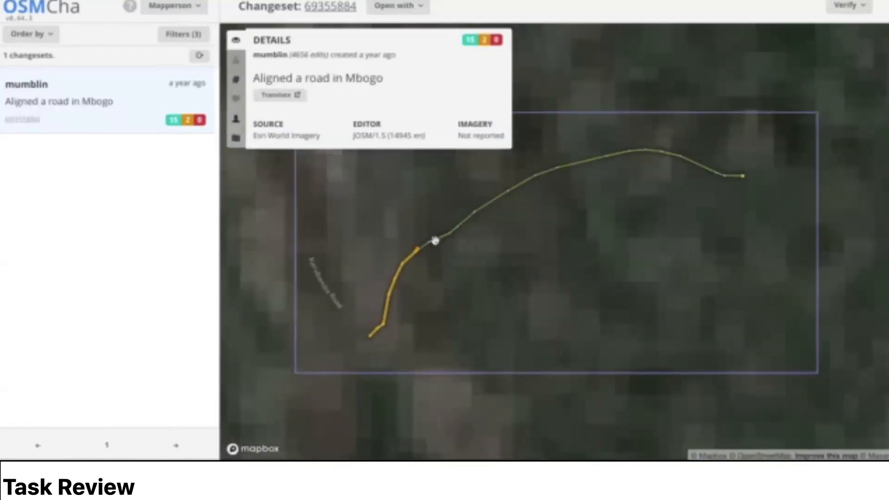
scroll(419, 264, up, 5)
drag(452, 244, 463, 156)
click(236, 79)
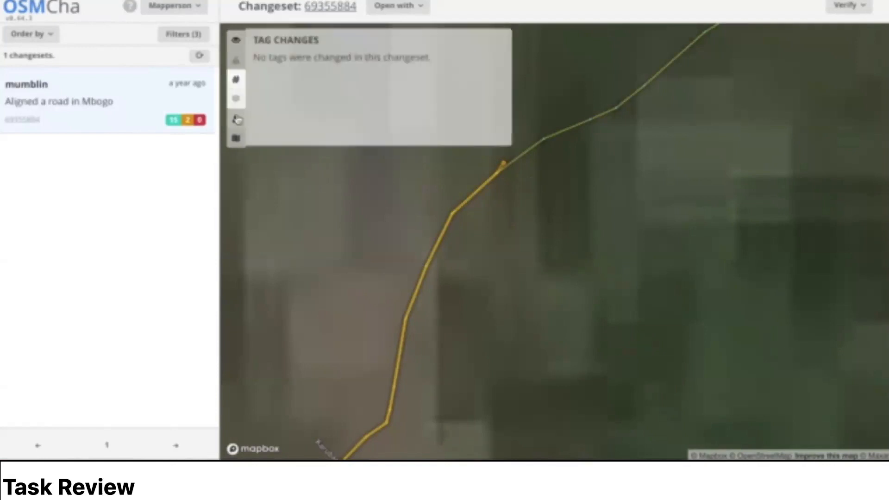
click(235, 39)
scroll(520, 224, down, 5)
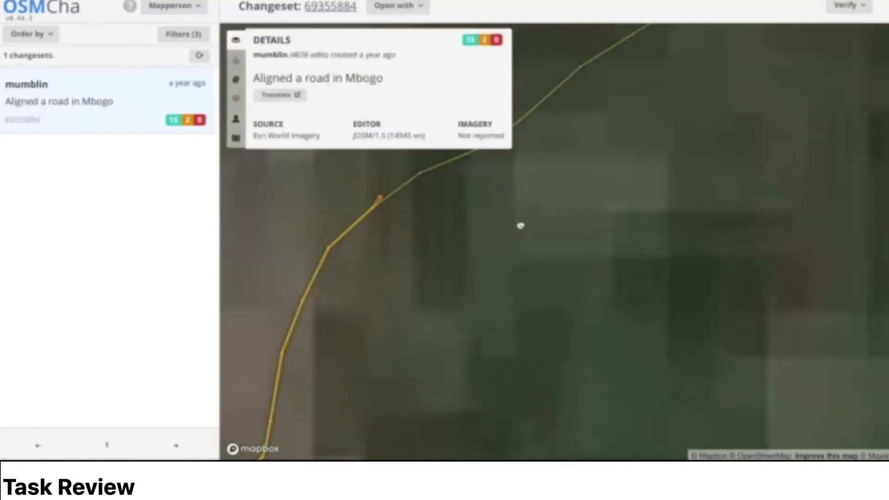
scroll(560, 213, up, 4)
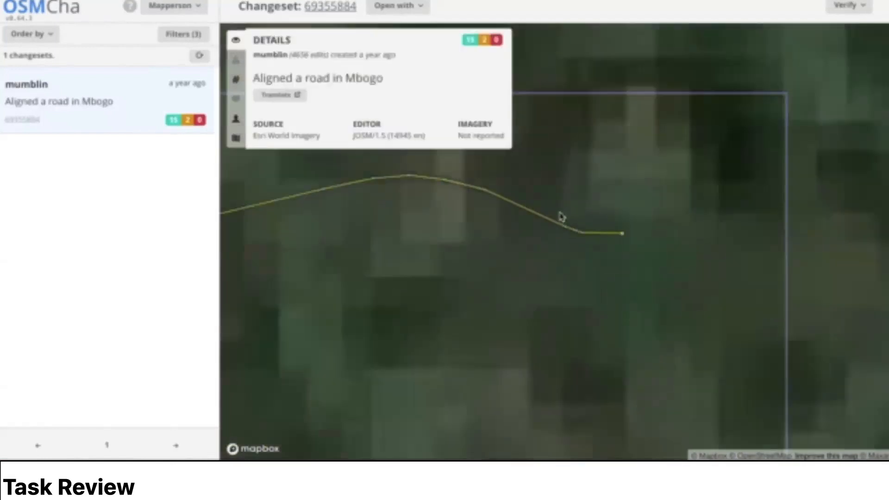
Step: View the changeset on the Streets map style and switch back to Satellite
click(236, 138)
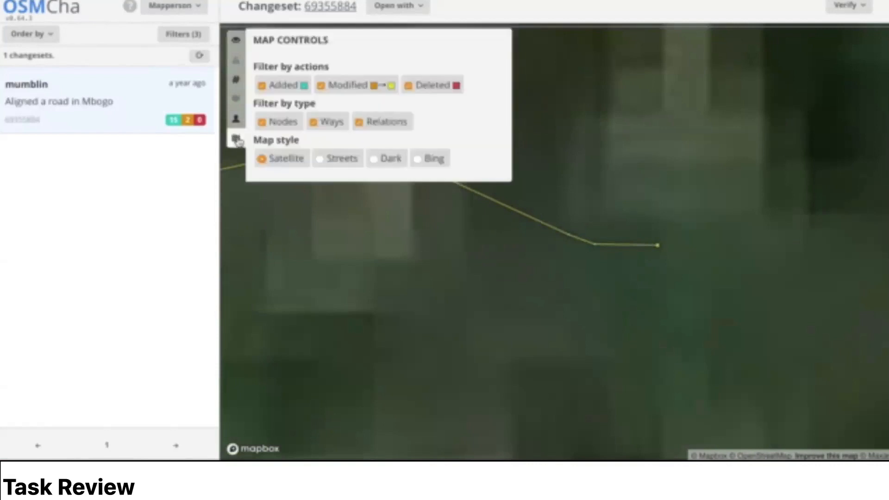
click(335, 159)
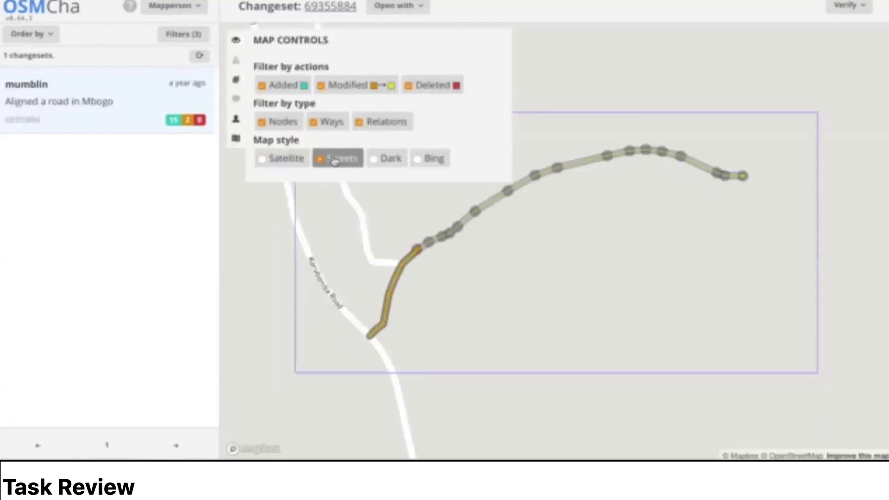
click(283, 159)
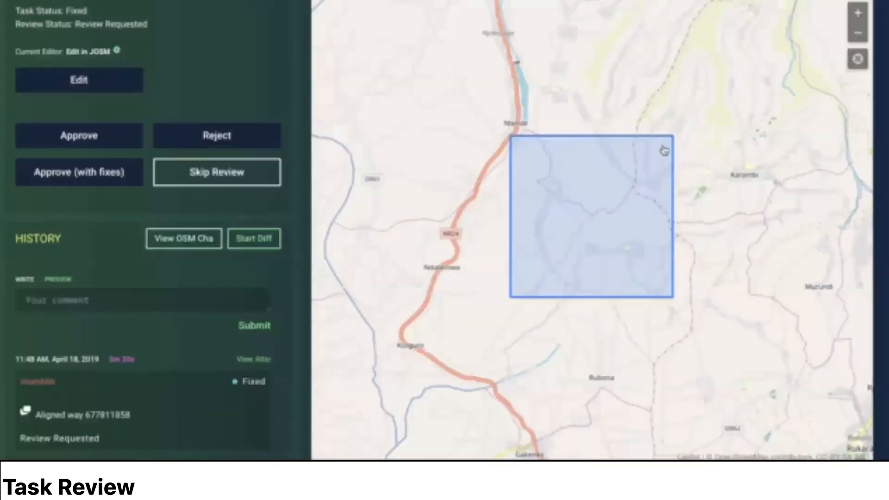
Step: Return to the MapRoulette review, choose to approve the task and write the comment "Great job! This was a good edit. Thanks for aligning the road"
scroll(294, 195, up, 1)
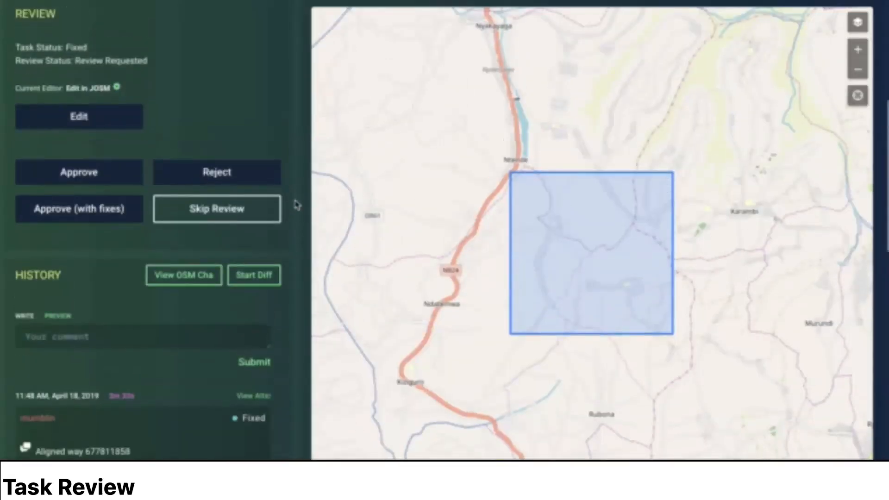
click(120, 180)
click(417, 234)
text(Great job! T)
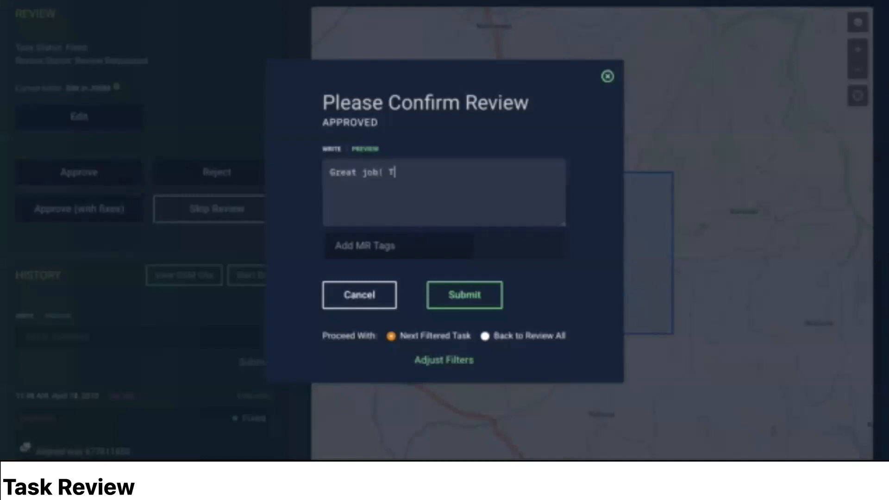
text(his was a good)
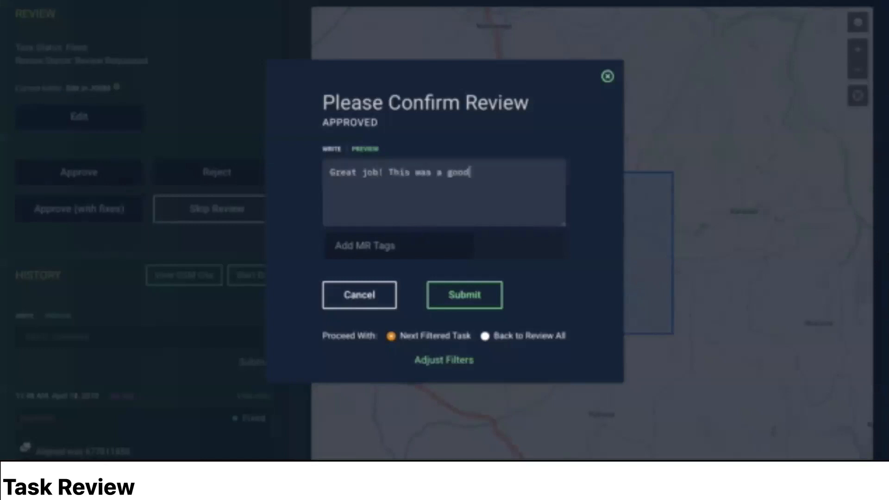
text( edit. Thanks for aligning the road)
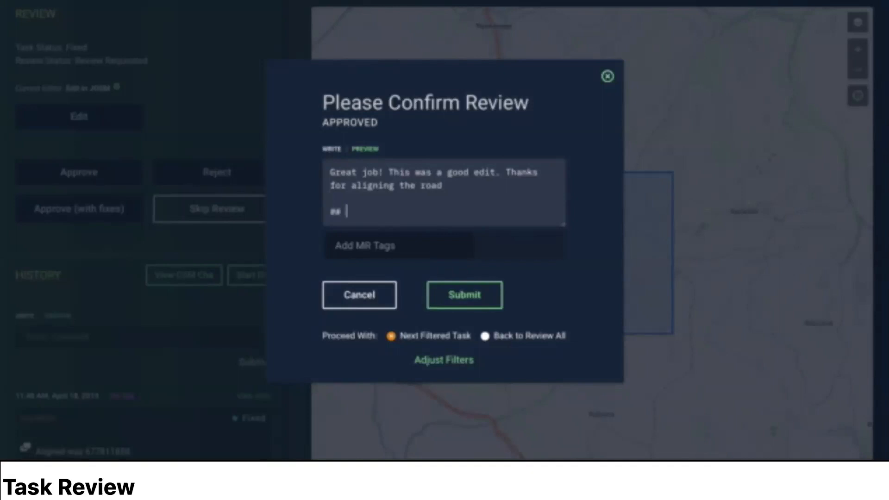
text(## Solution)
Step: Extend the approval comment with a "Solution" heading and the line "Testing!", and preview the formatted comment
key(Return)
key(Return)
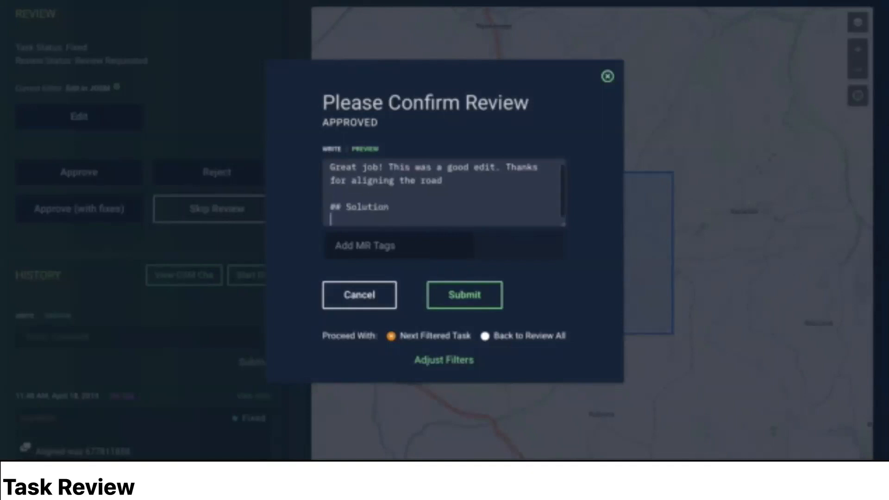
text(Testing!)
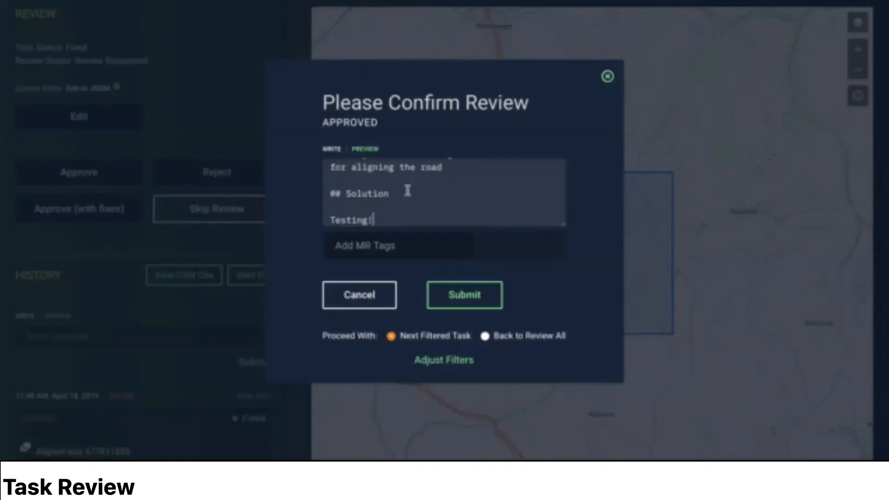
click(370, 150)
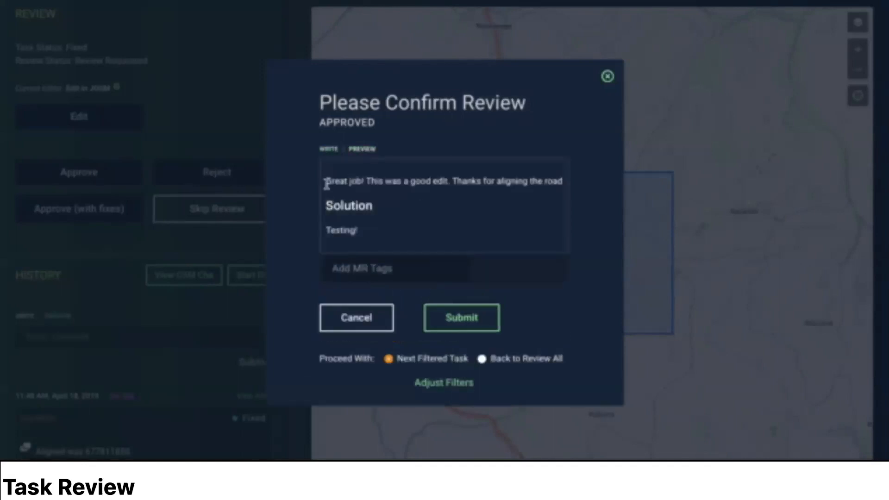
drag(336, 186, 373, 231)
click(387, 236)
Step: Add the MR tag good_alignment to the approval
click(383, 271)
text(good_alignment)
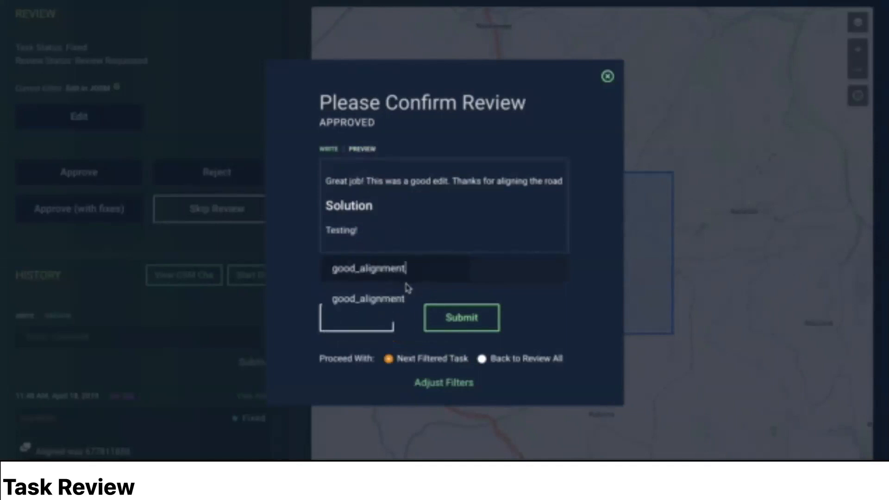
click(381, 298)
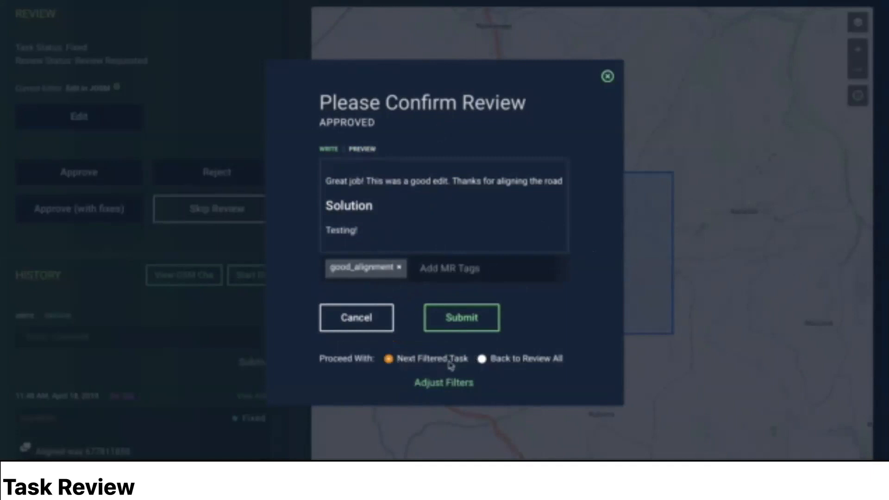
Step: Filter the next review tasks to the current challenge with priority left at All, and submit the approval
click(458, 383)
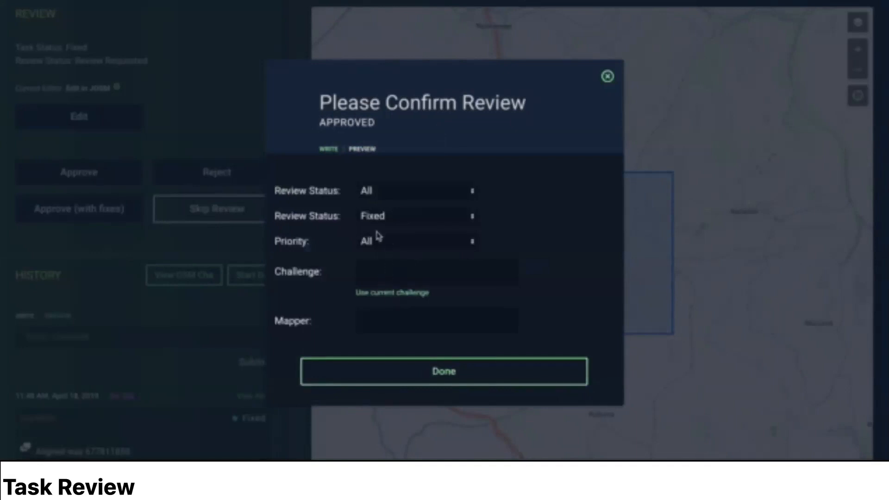
click(379, 301)
click(386, 240)
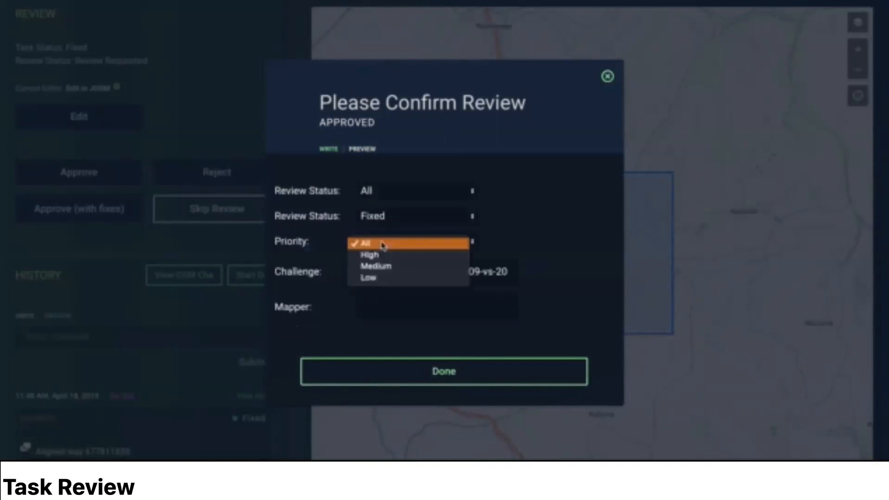
click(491, 269)
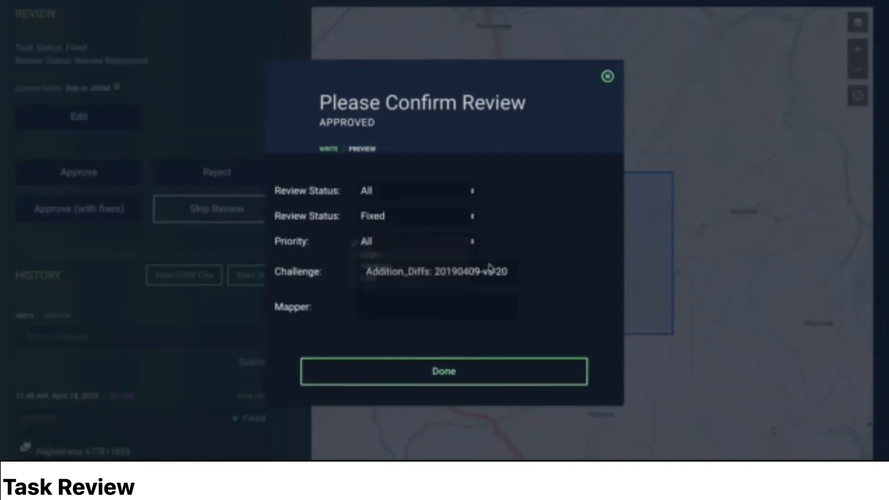
click(460, 372)
click(459, 326)
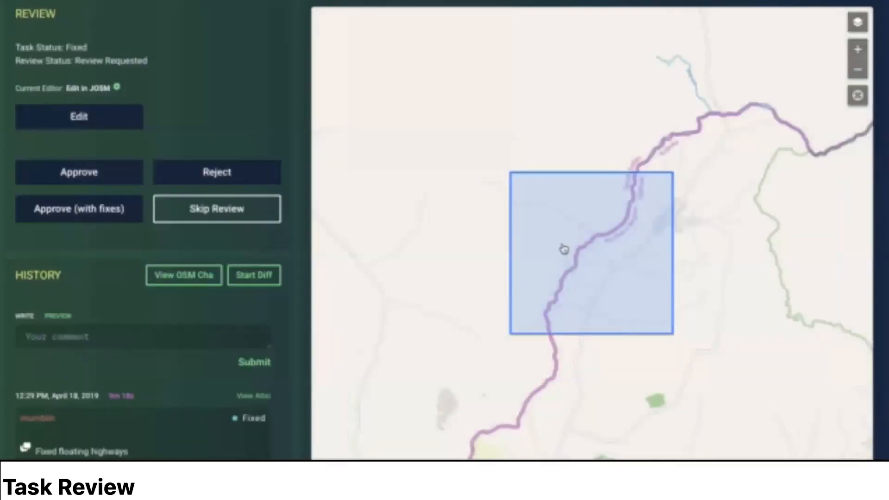
Step: Examine the next task's history, including the mapper, the comment "Fixed floating highways" and the task status
scroll(297, 141, down, 4)
scroll(184, 260, down, 2)
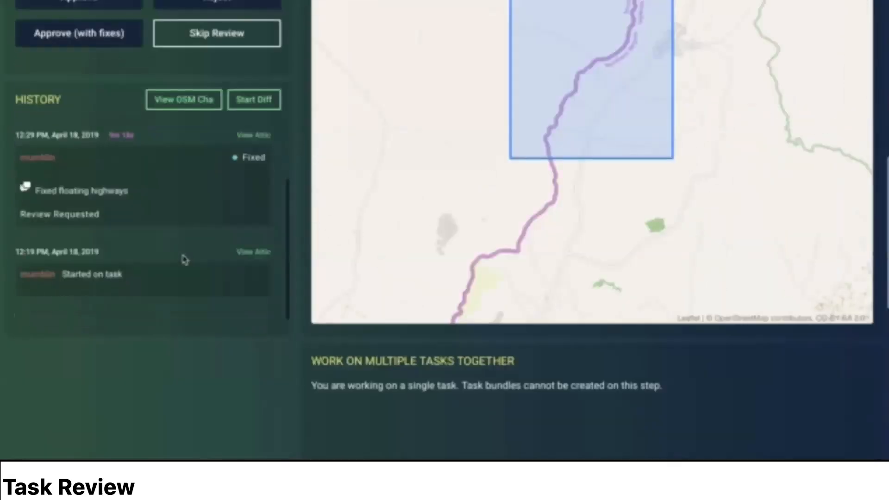
drag(22, 157, 59, 157)
click(46, 187)
drag(38, 190, 137, 195)
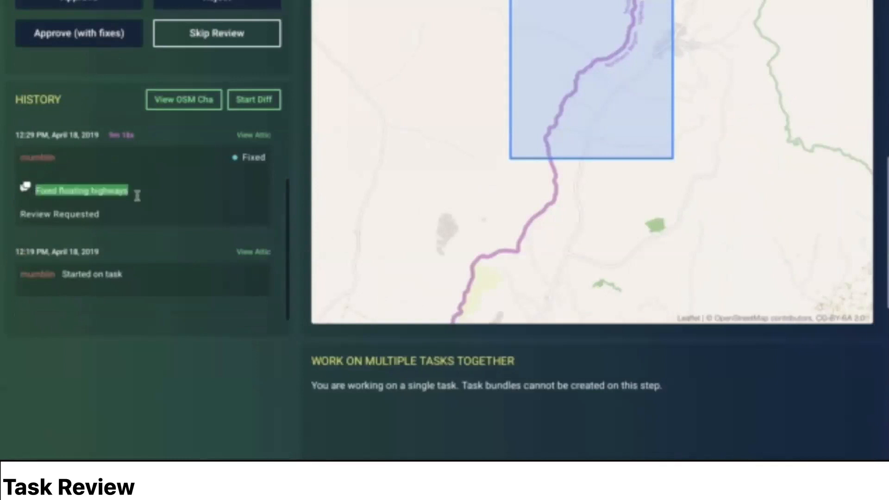
click(141, 201)
scroll(244, 234, up, 2)
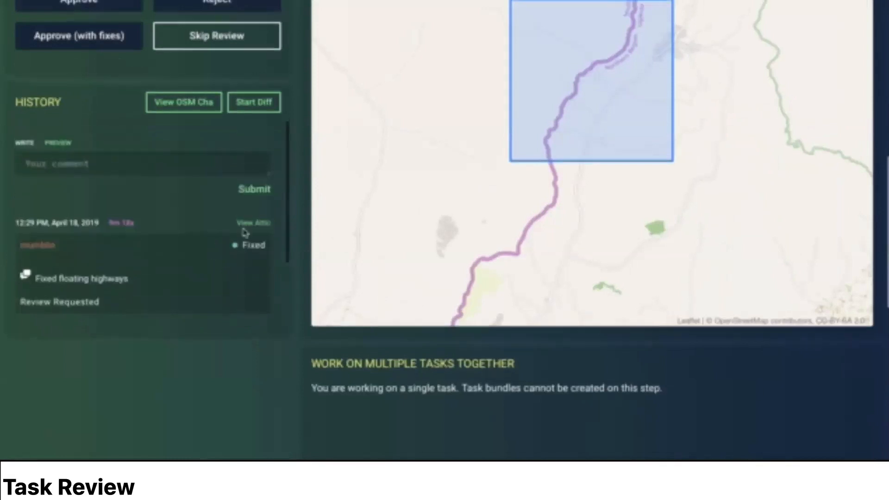
Step: Open the task in OSMCha and examine the changesets "Aligned a road in Koboko" and "Aligned roads near Koboko"
click(196, 103)
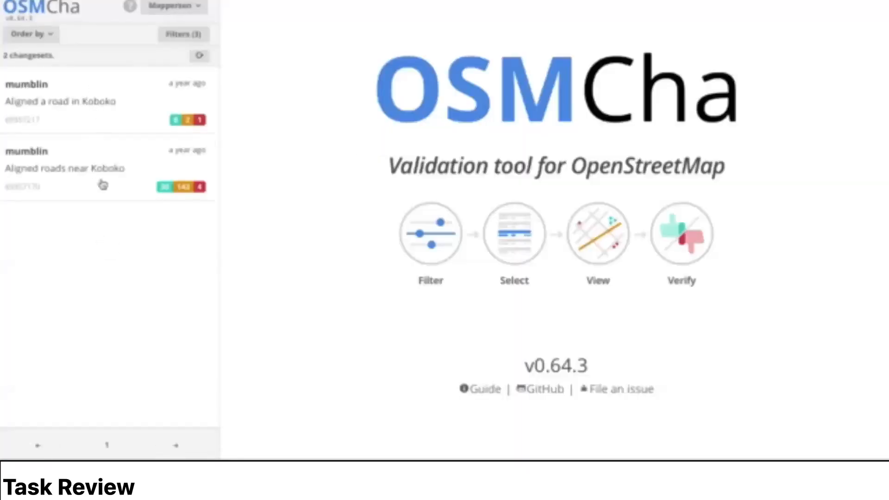
click(106, 104)
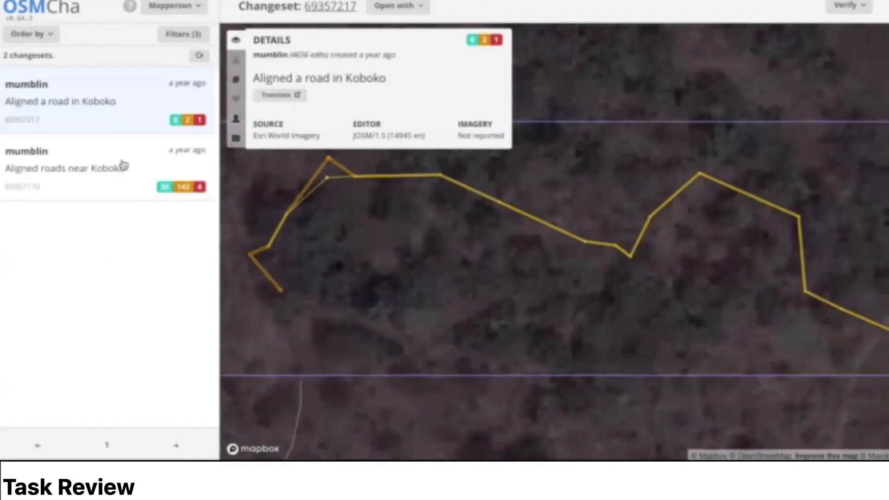
click(121, 167)
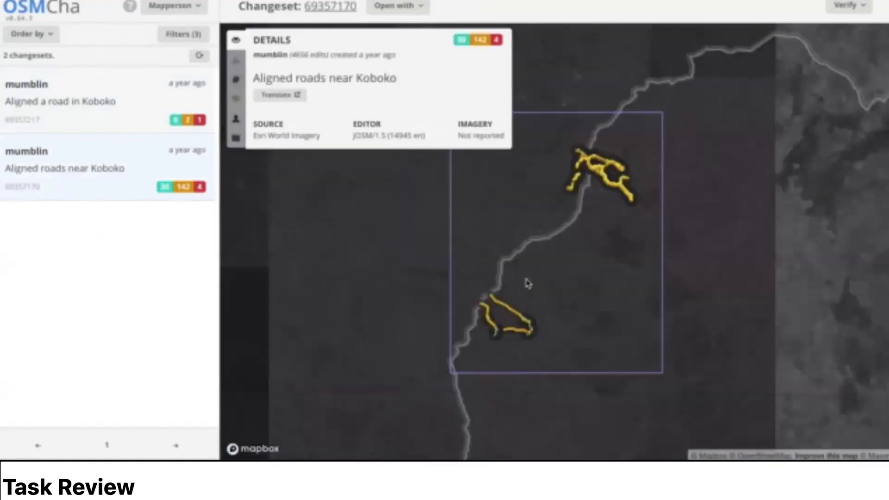
scroll(504, 336, up, 2)
scroll(504, 335, up, 5)
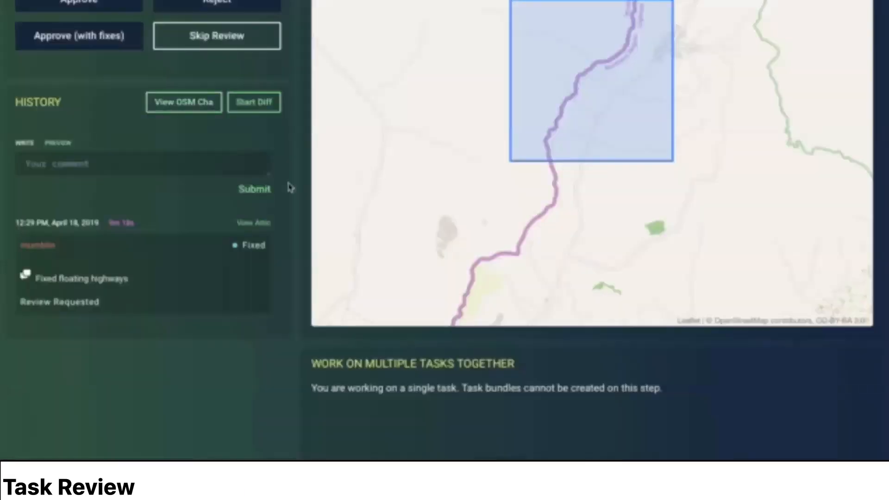
scroll(285, 208, up, 5)
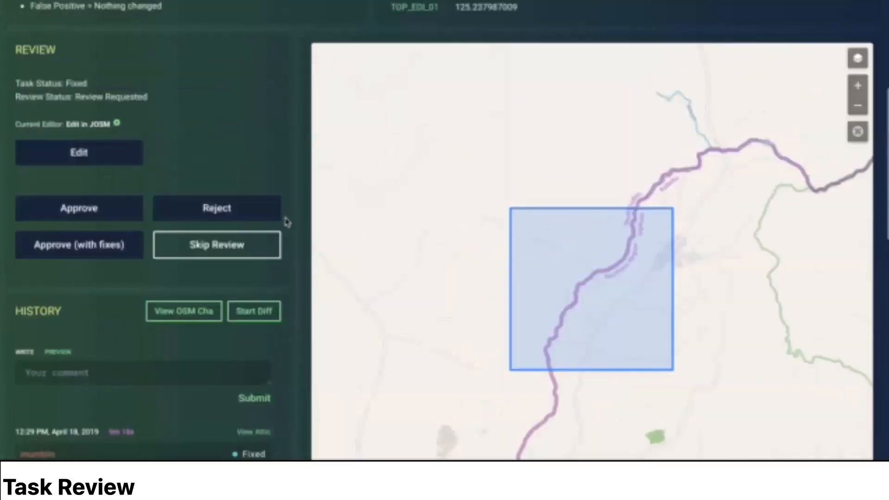
Step: Reject the task in MapRoulette with the comment "You should have left these roads! Please add back.", remove the good_alignment tag and submit
click(233, 209)
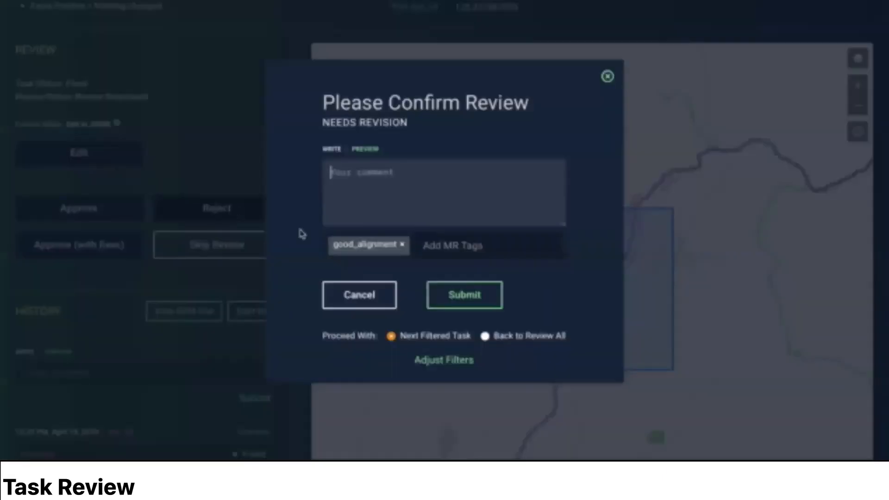
text(You should hav)
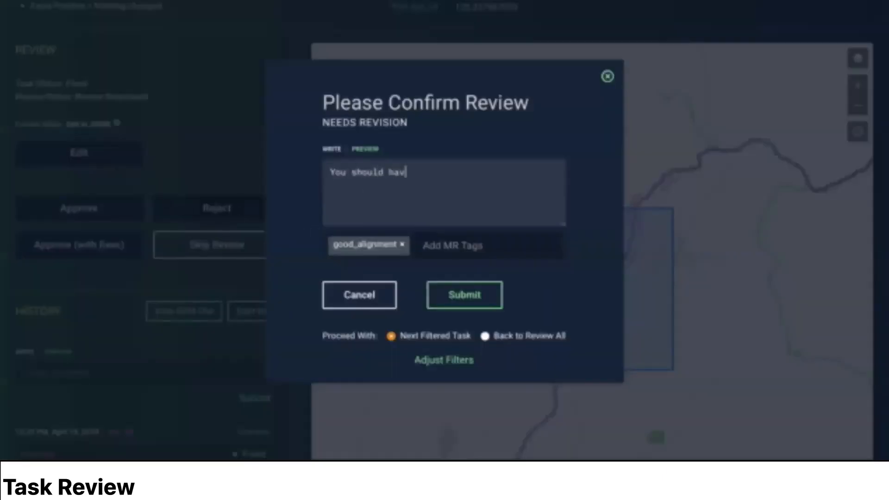
text(e left these roads! Please add back.)
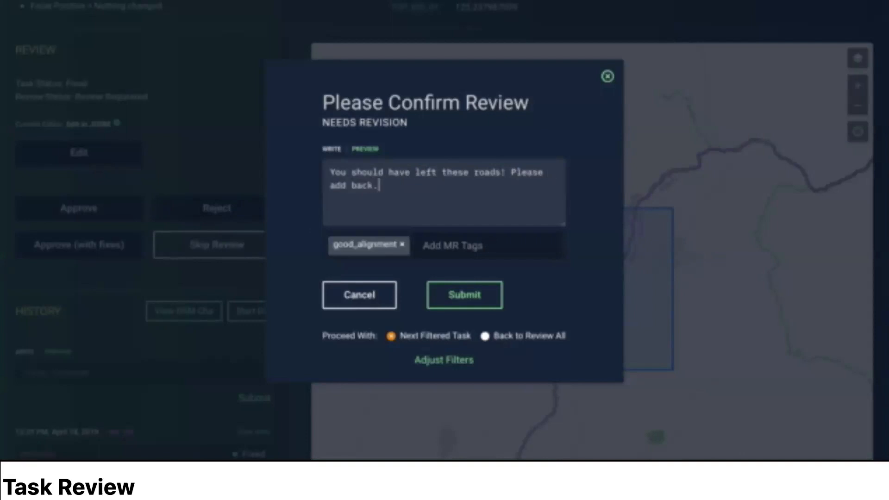
click(402, 245)
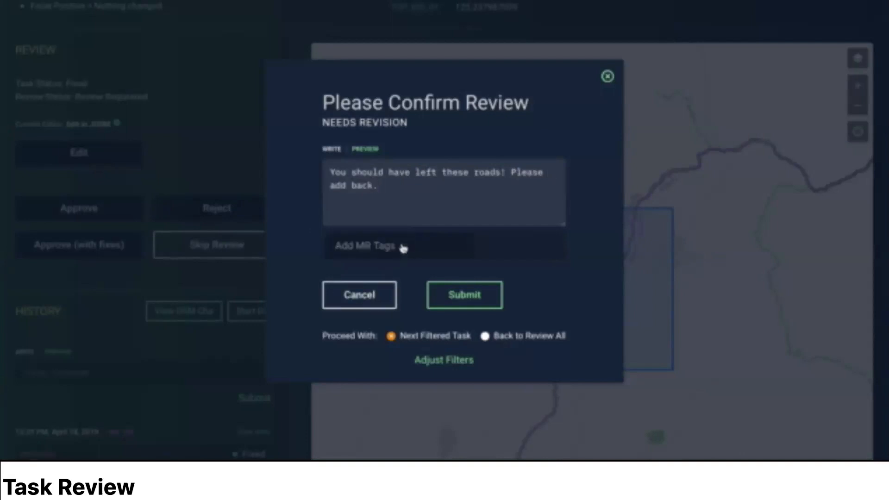
click(479, 301)
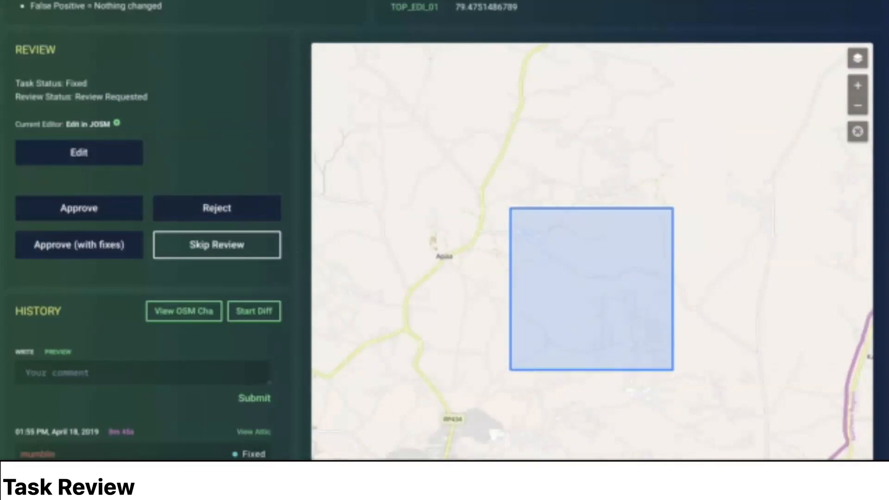
Step: Open the Tasks Reviewed by Me list on the Review page and look through the reviewed tasks and their statuses
scroll(886, 37, up, 7)
click(854, 26)
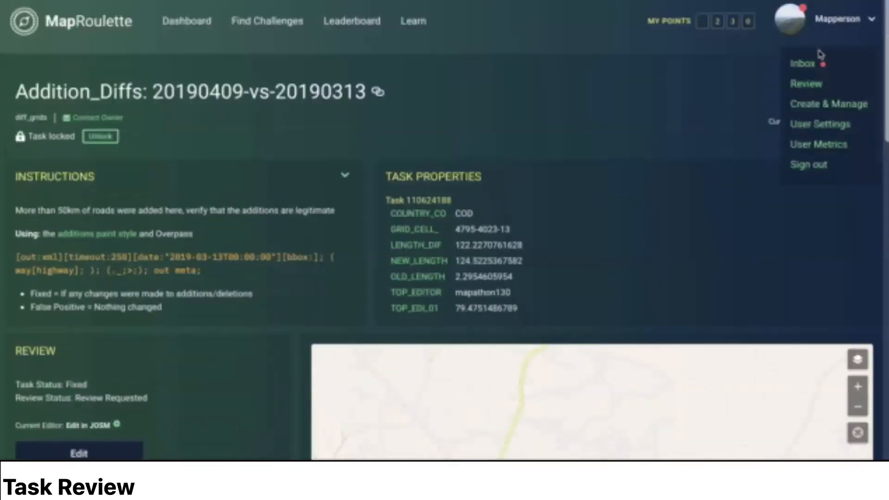
click(806, 84)
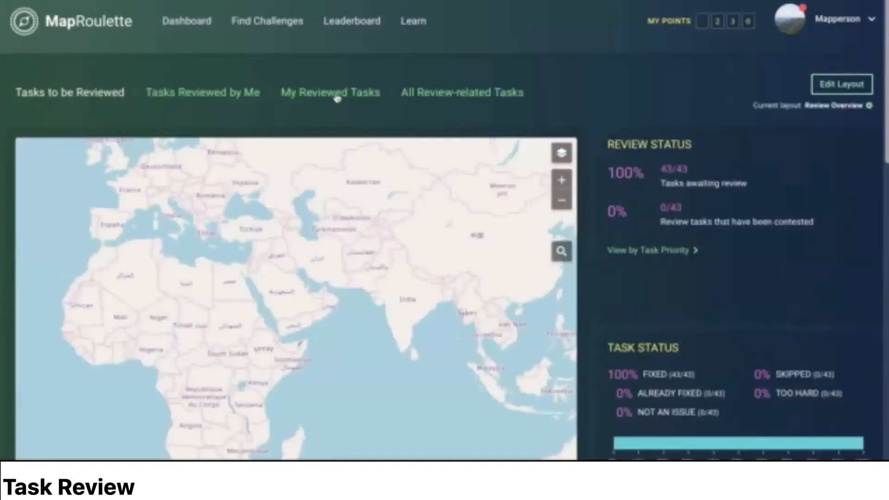
click(229, 95)
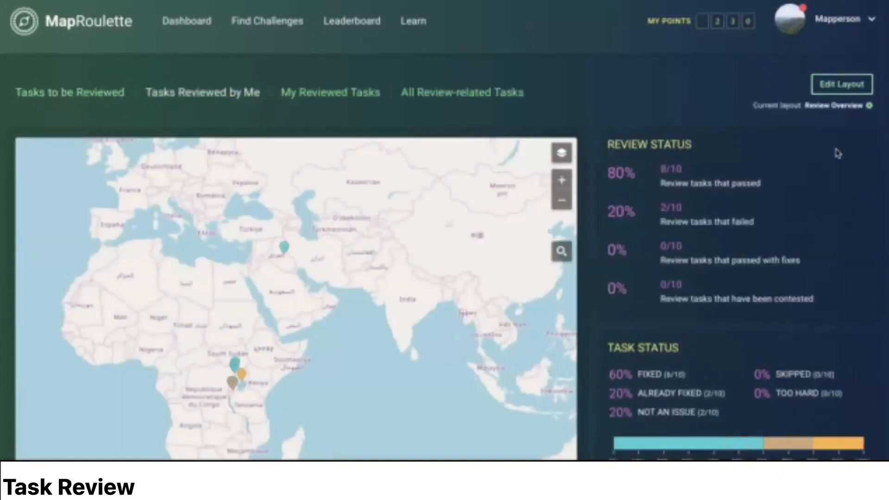
scroll(856, 154, down, 7)
scroll(862, 158, down, 2)
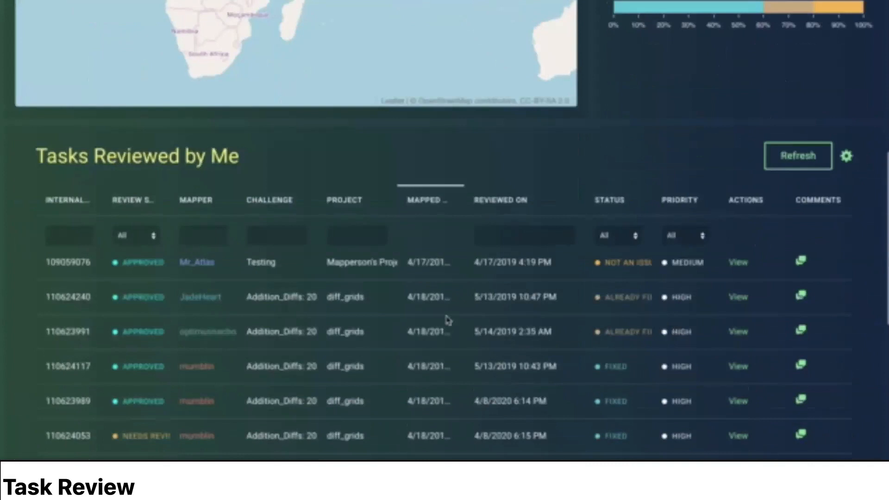
scroll(463, 324, down, 1)
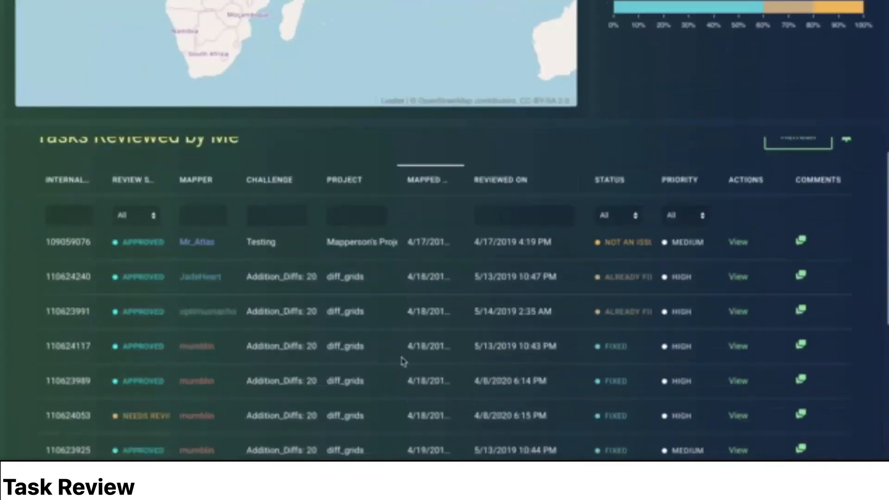
scroll(629, 390, down, 2)
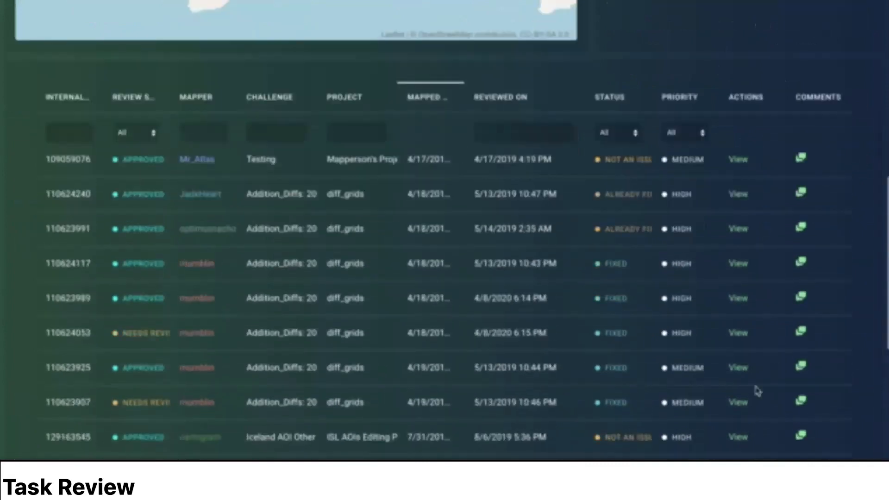
Step: View the comments on the reviewed medium-priority tasks 110623907 and 110623925
click(801, 402)
click(806, 406)
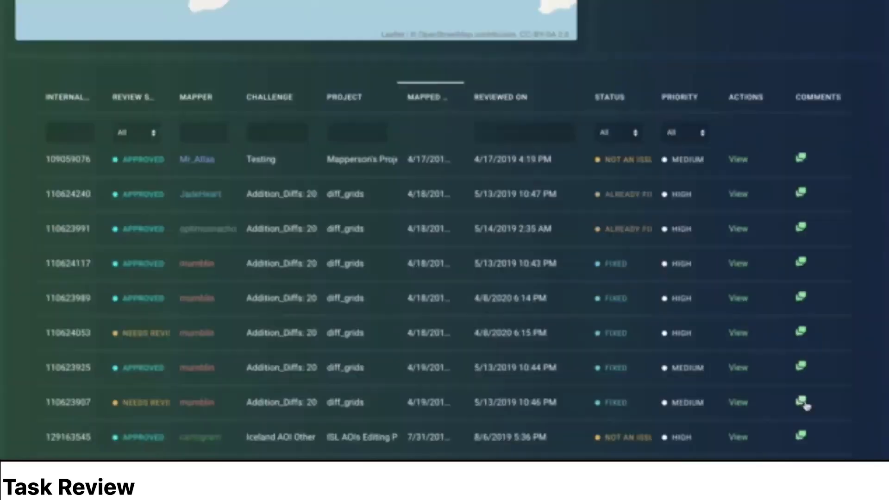
click(802, 367)
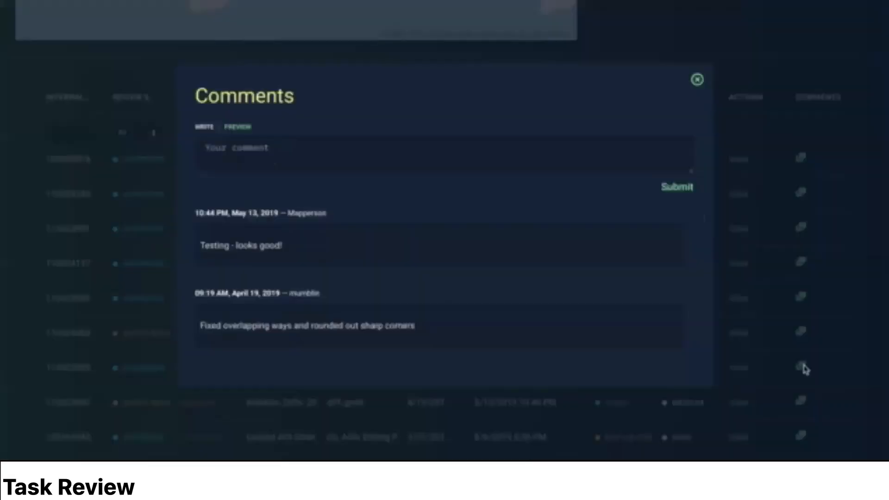